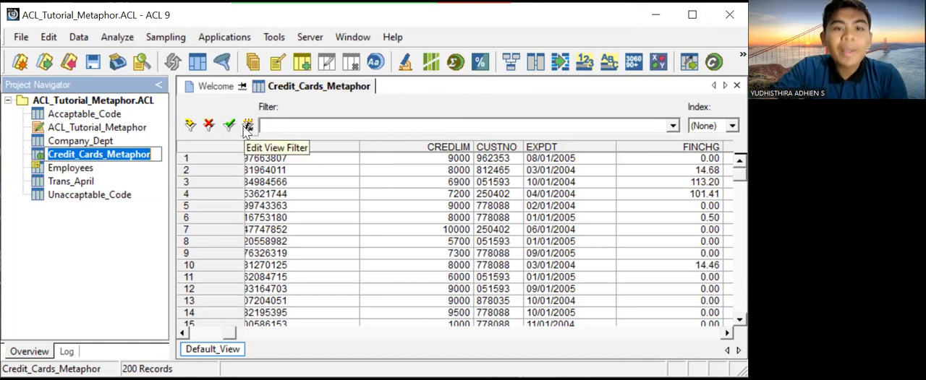
# - Filter the Credit_Cards_Metaphor view with the verified expression NEWBAL > 1000
pyautogui.click(244, 127)
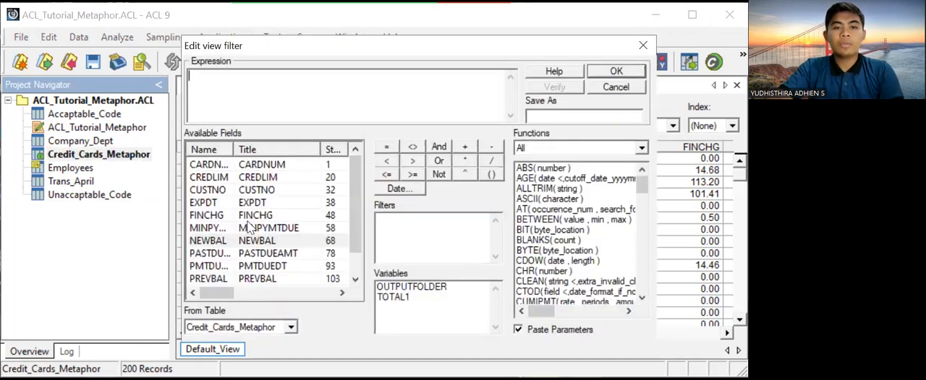
pyautogui.doubleClick(257, 240)
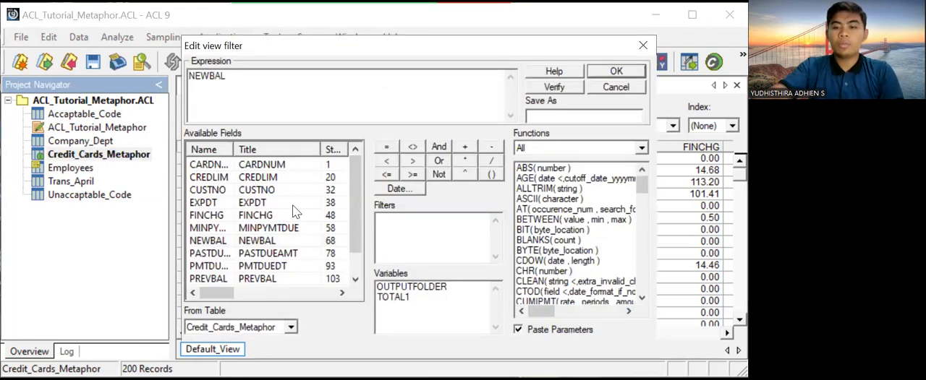
pyautogui.click(413, 161)
pyautogui.write('1000')
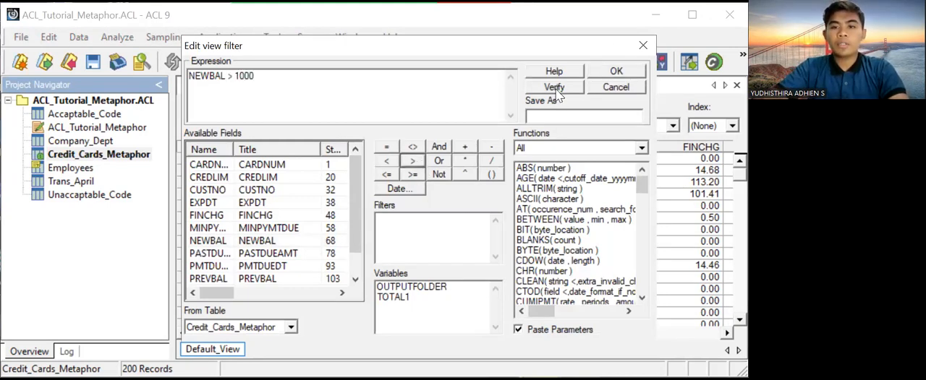
pyautogui.click(555, 88)
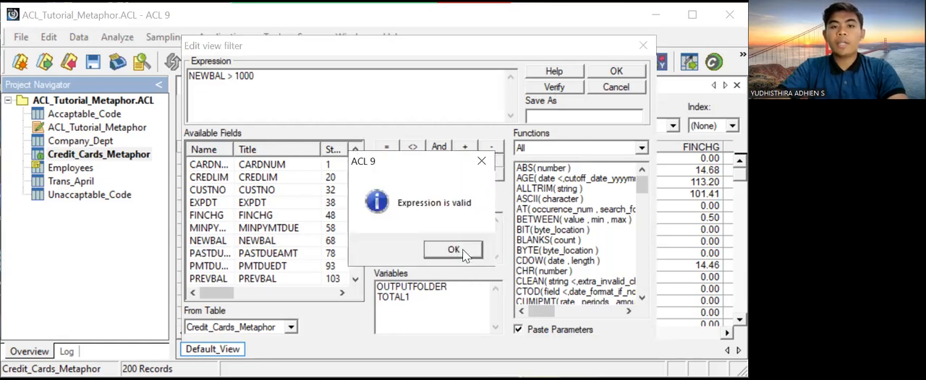
pyautogui.press('Return')
pyautogui.click(632, 68)
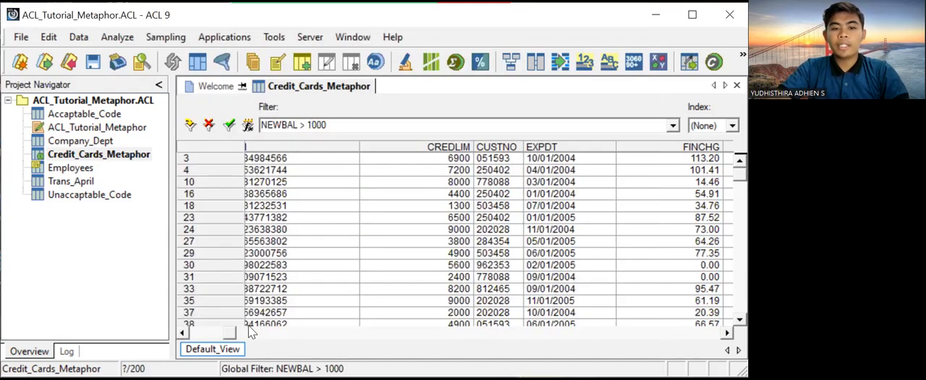
# - Total the NEWBAL field for the records matching the NEWBAL > 1000 filter
pyautogui.moveTo(248, 326); pyautogui.dragTo(331, 340)
pyautogui.moveTo(248, 333); pyautogui.dragTo(528, 333)
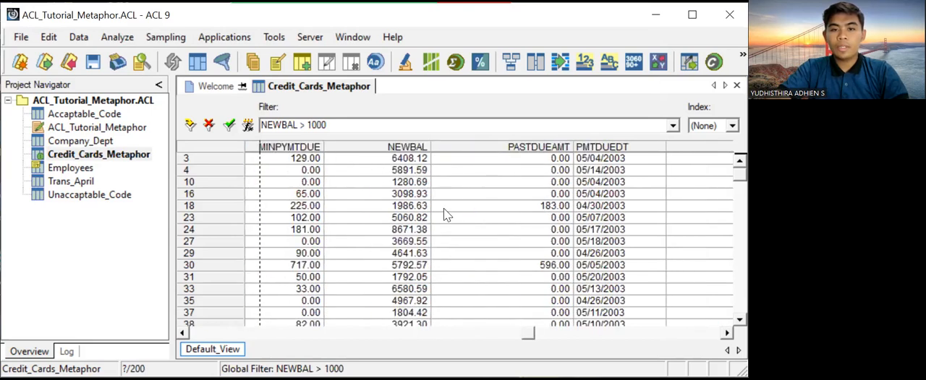
pyautogui.click(418, 148)
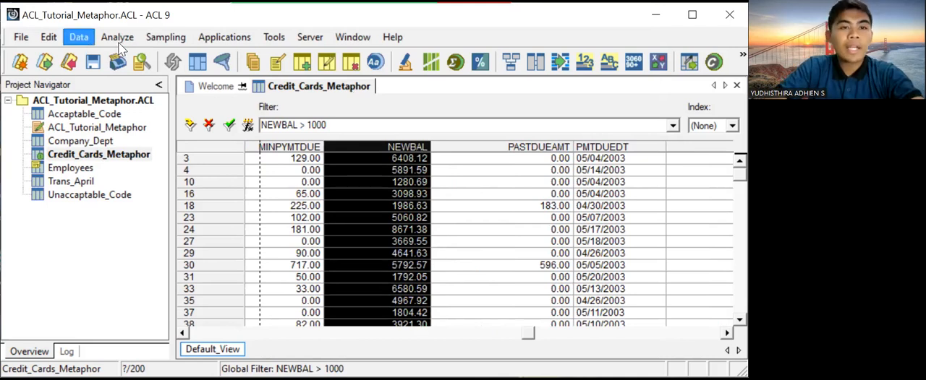
pyautogui.click(118, 40)
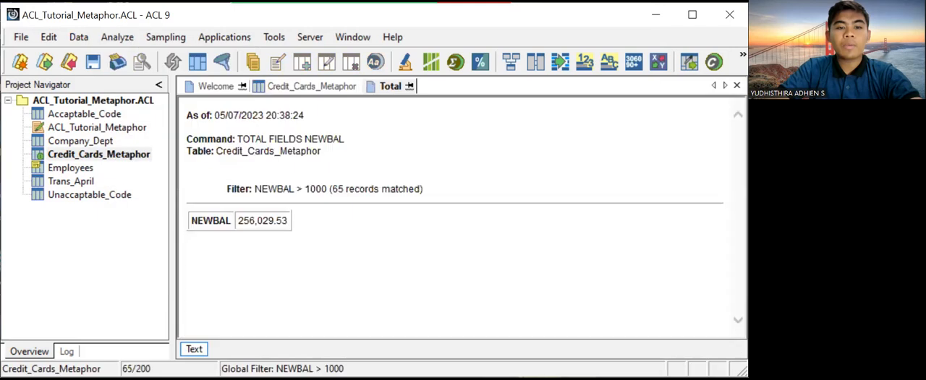
pyautogui.click(143, 73)
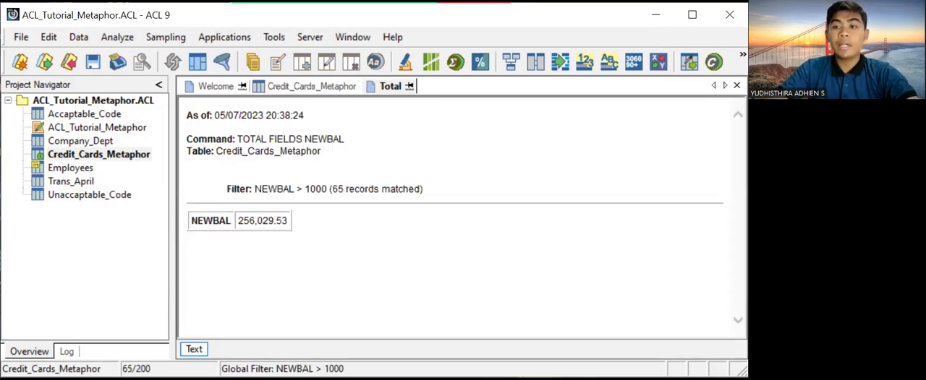
# - Set up an extraction of the filtered Credit_Cards_Metaphor NEWBAL field to an output table named "Table greather than 1000"
pyautogui.click(124, 159)
pyautogui.click(322, 87)
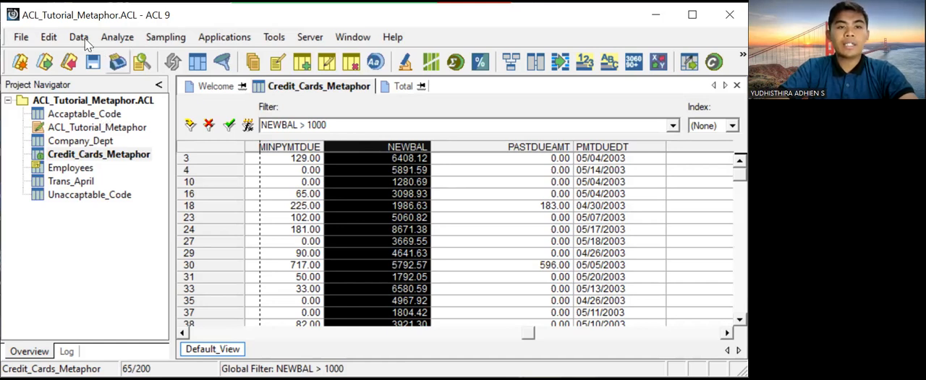
pyautogui.click(438, 274)
pyautogui.write('Table ')
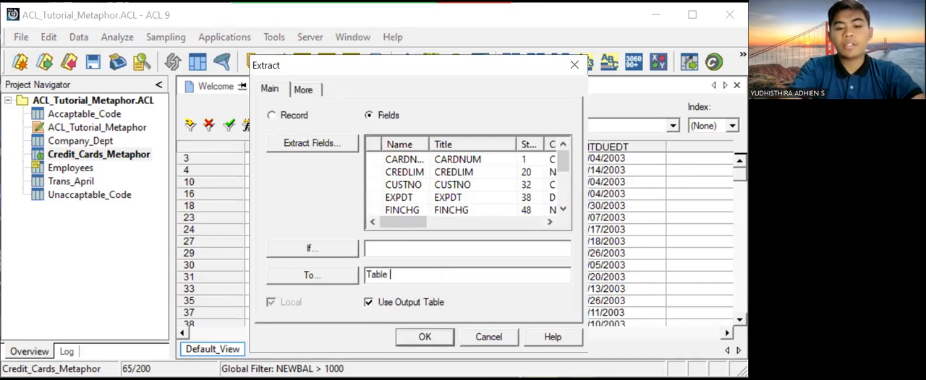
pyautogui.write('greather than 100')
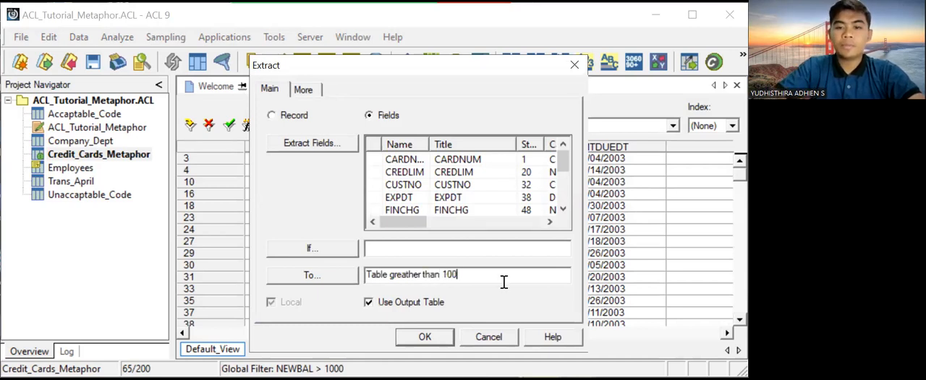
pyautogui.write('0')
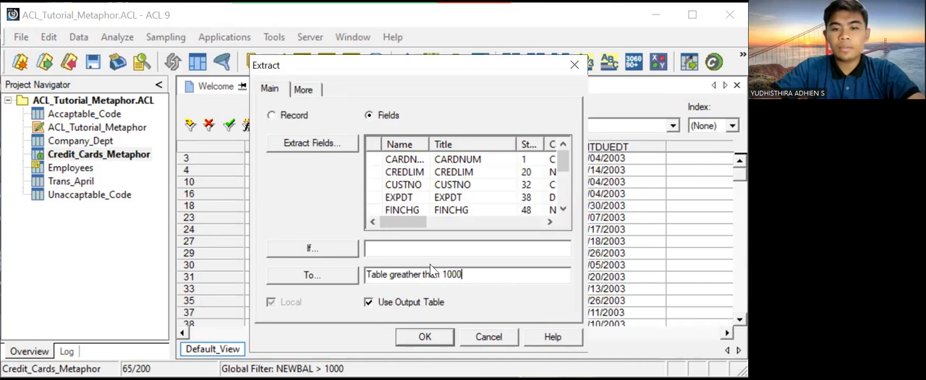
# - Change the output table name to "Table Newbal greather than 1000" and run the extraction
pyautogui.click(389, 275)
pyautogui.write('Nw')
pyautogui.press('BackSpace')
pyautogui.write('ewbal')
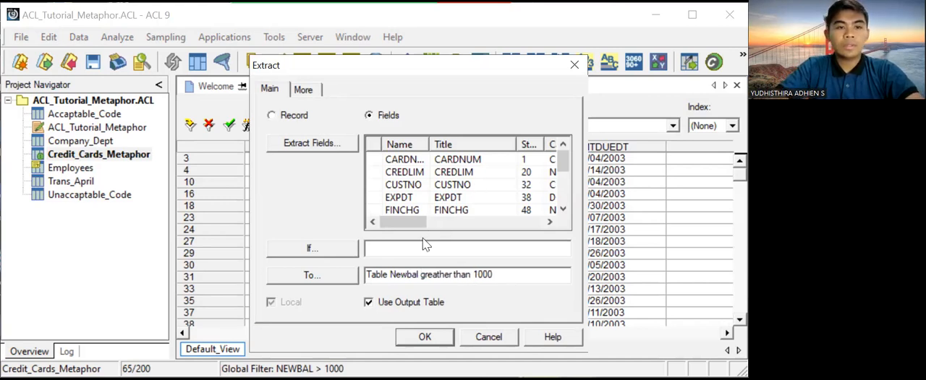
pyautogui.click(426, 338)
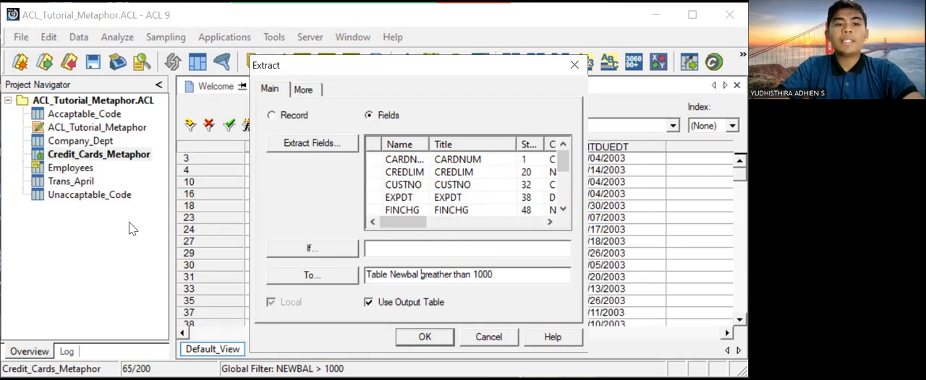
pyautogui.click(116, 182)
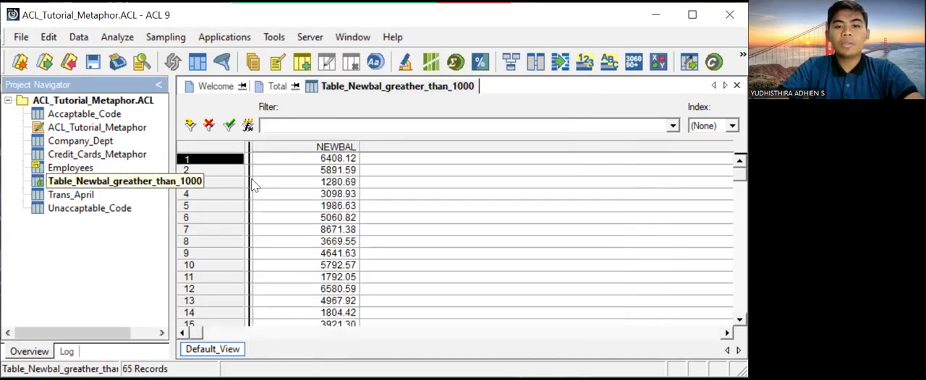
pyautogui.click(420, 220)
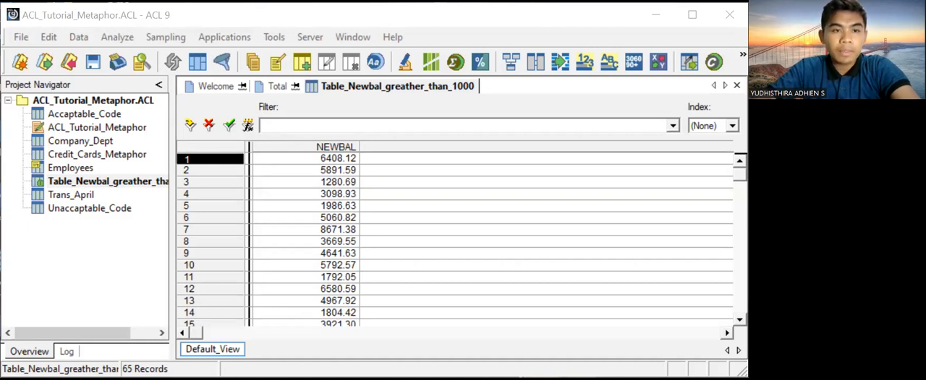
# - Reopen the Credit_Cards_Metaphor table and filter it with the verified expression NEWBAL > 2000
pyautogui.doubleClick(122, 155)
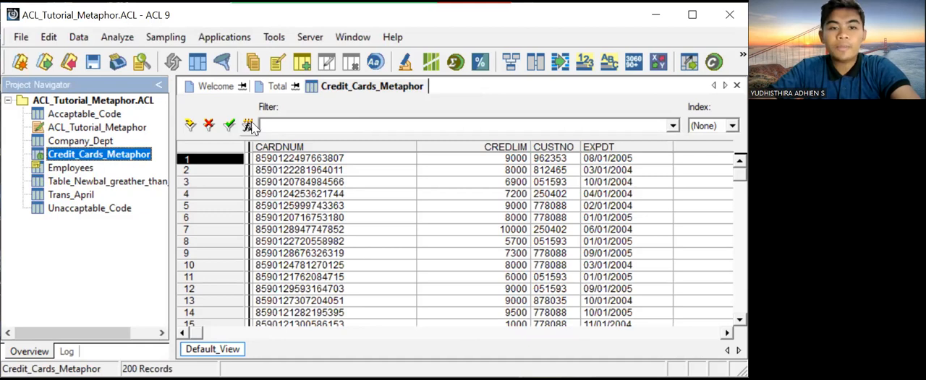
pyautogui.click(249, 126)
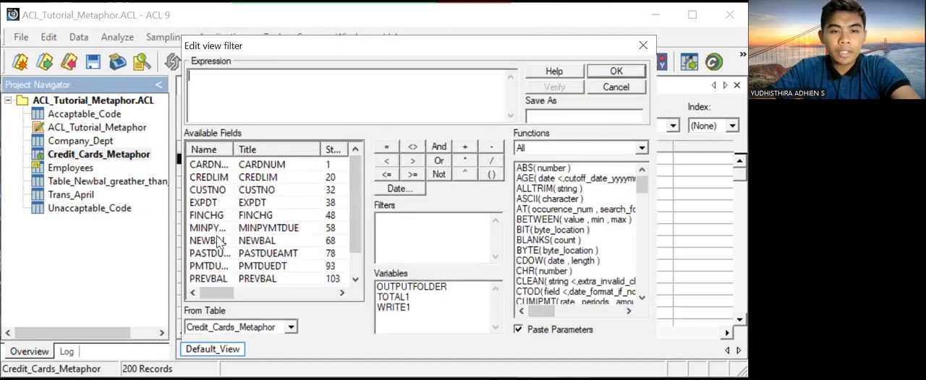
pyautogui.doubleClick(217, 241)
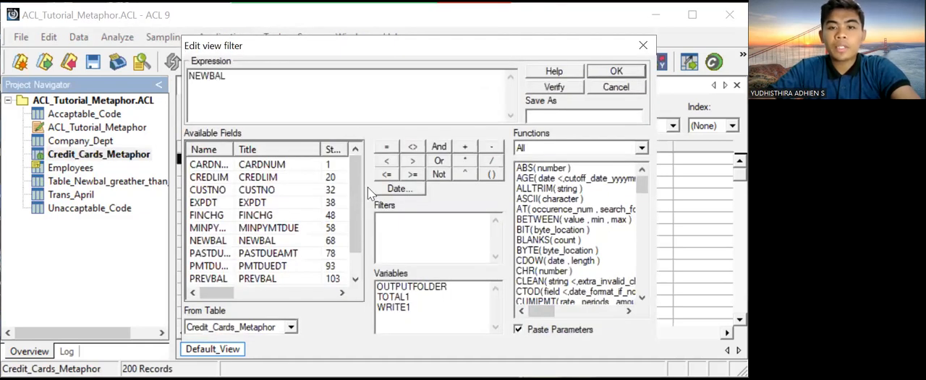
pyautogui.click(412, 162)
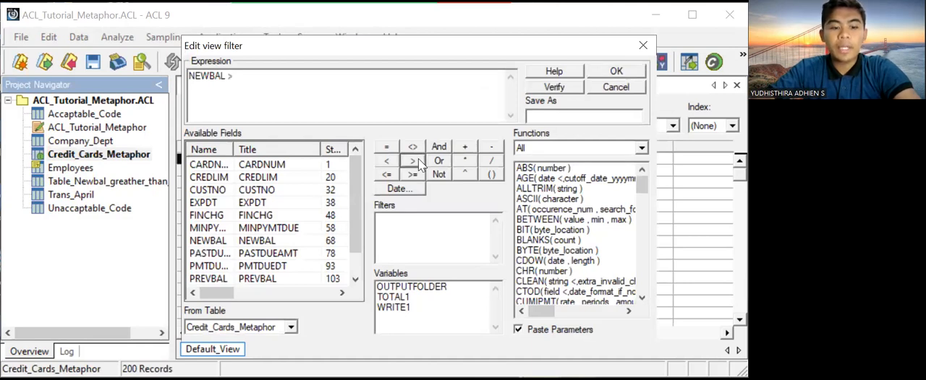
pyautogui.write('2000')
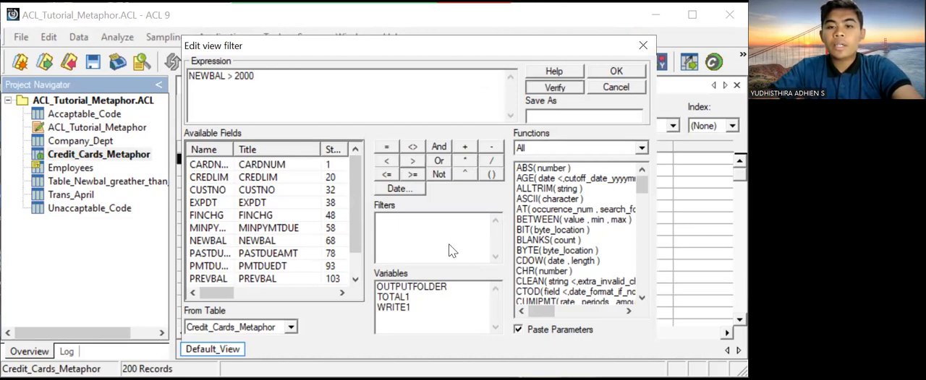
pyautogui.click(622, 73)
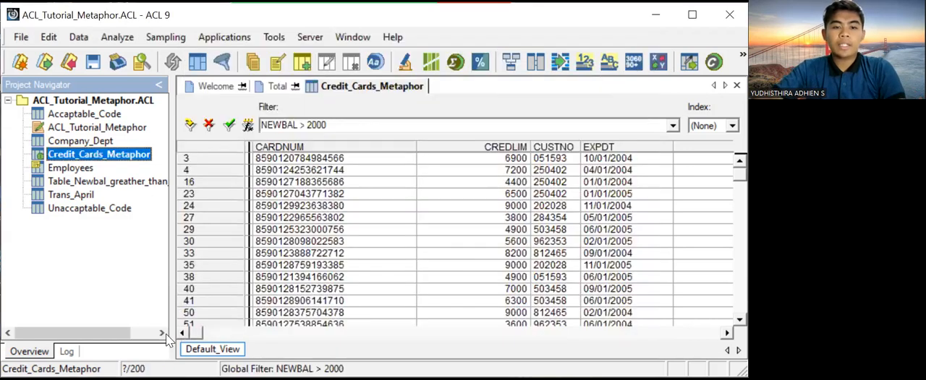
# - Select the NEWBAL column and count the records matching the NEWBAL > 2000 filter without an extra condition
pyautogui.click(233, 334)
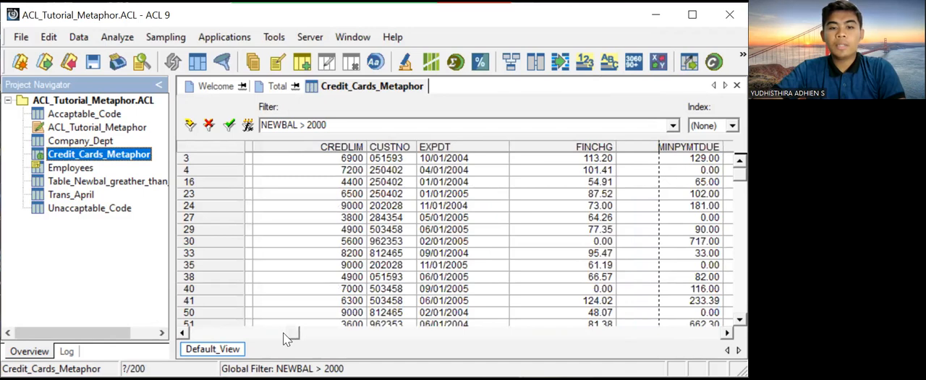
pyautogui.moveTo(293, 333); pyautogui.dragTo(493, 334)
pyautogui.click(464, 157)
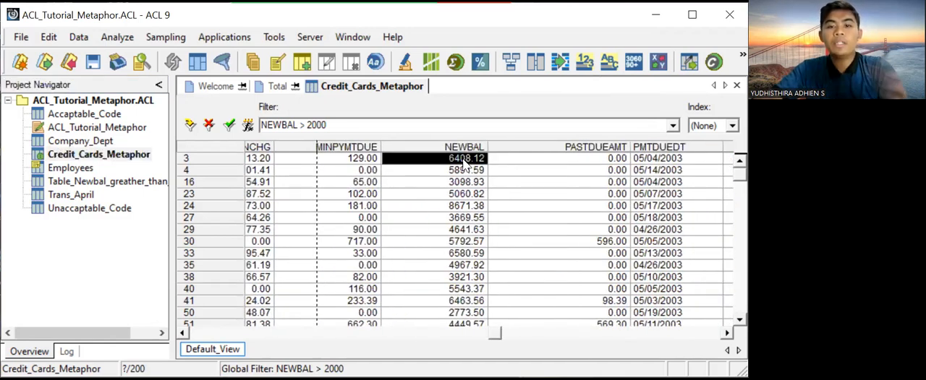
pyautogui.click(458, 147)
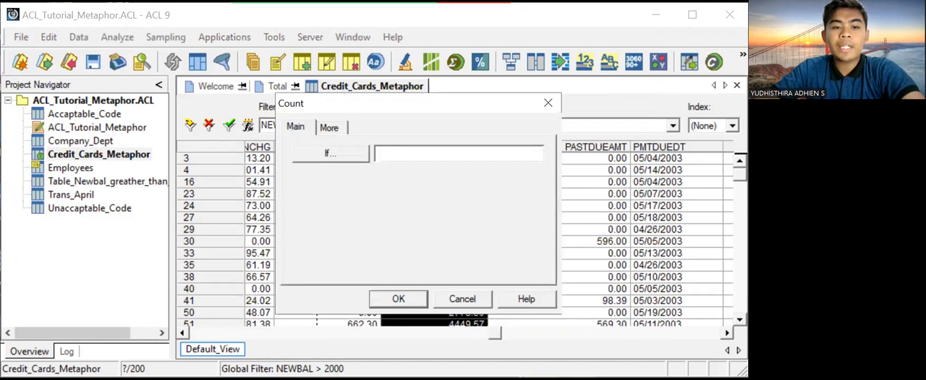
pyautogui.press('Return')
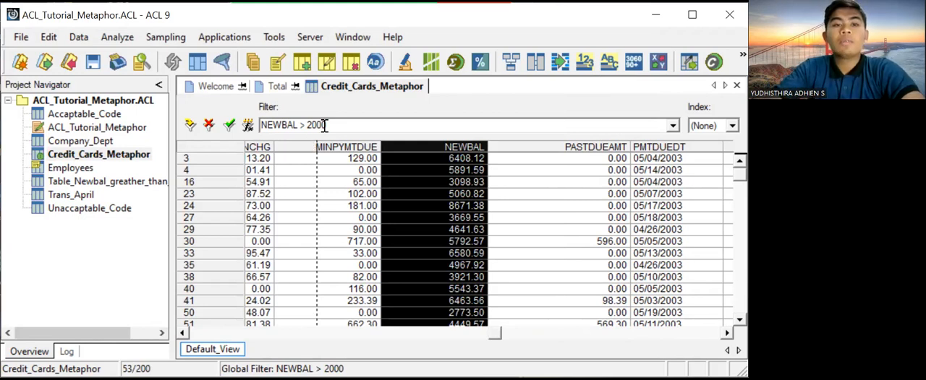
# - Total the NEWBAL field for the records matching NEWBAL > 2000 and close the result
pyautogui.click(118, 37)
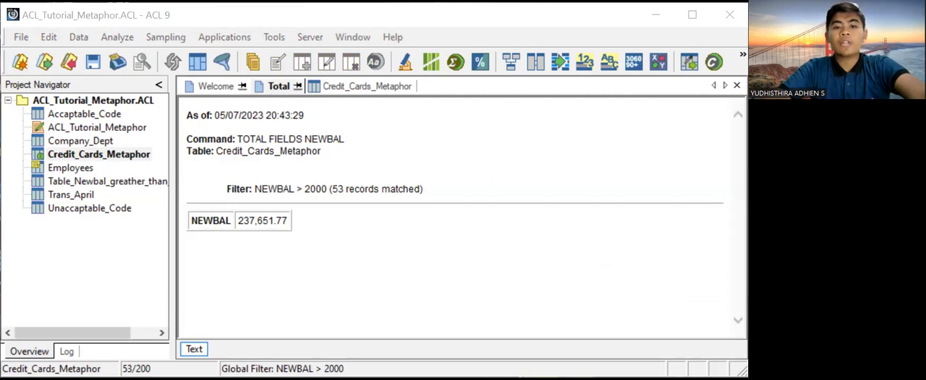
pyautogui.click(364, 99)
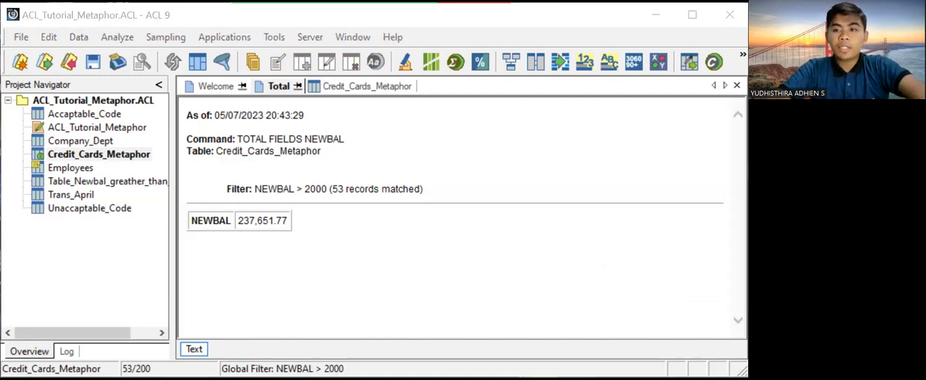
pyautogui.click(737, 85)
# - Remove the filter from Credit_Cards_Metaphor, total the NEWBAL field across all records, and close the result
pyautogui.doubleClick(132, 156)
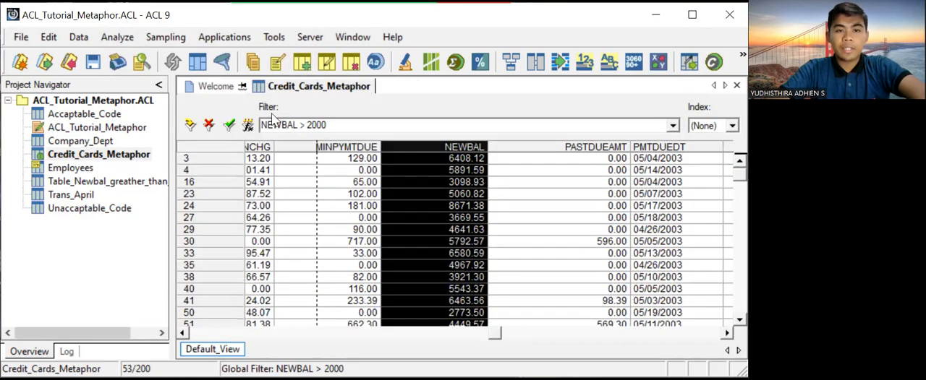
pyautogui.click(208, 127)
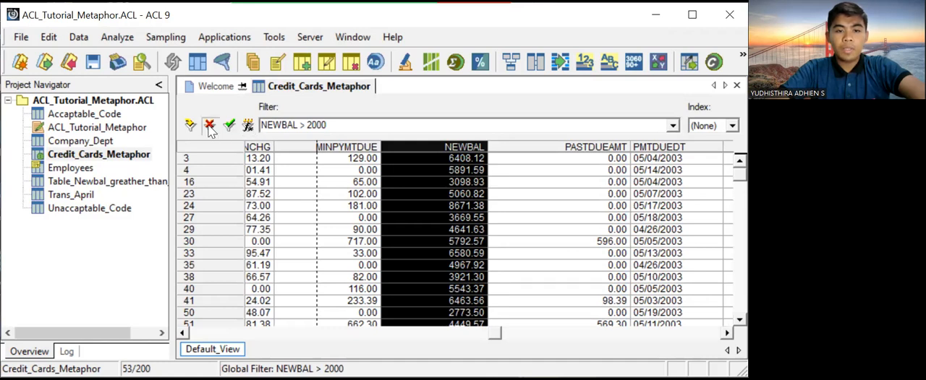
pyautogui.click(116, 38)
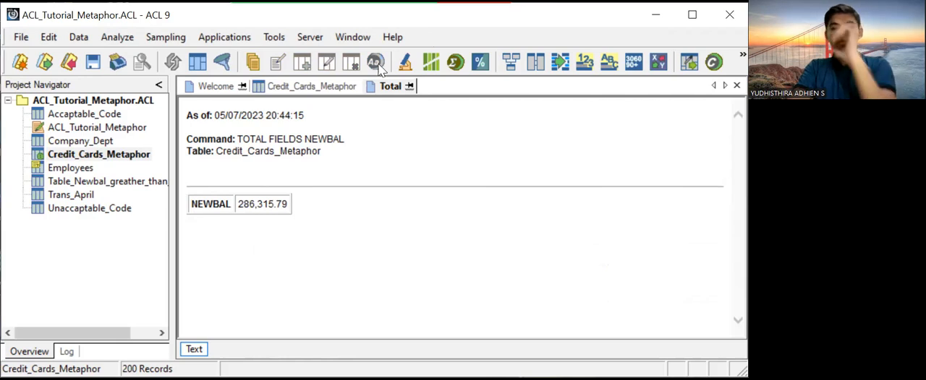
pyautogui.click(112, 38)
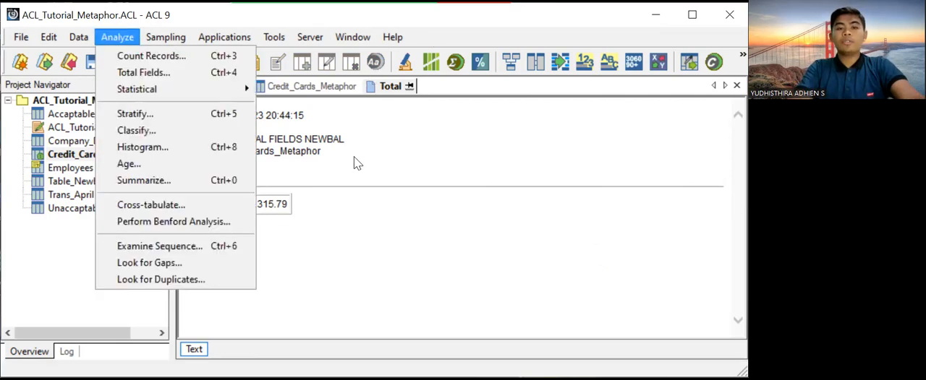
pyautogui.press('Escape')
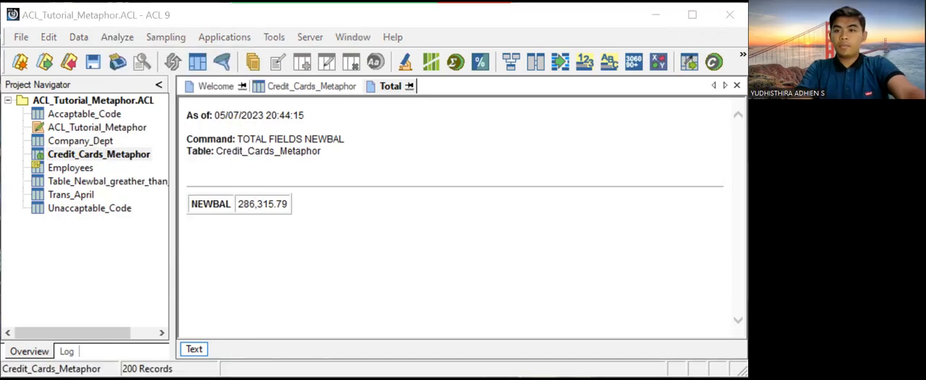
pyautogui.click(736, 86)
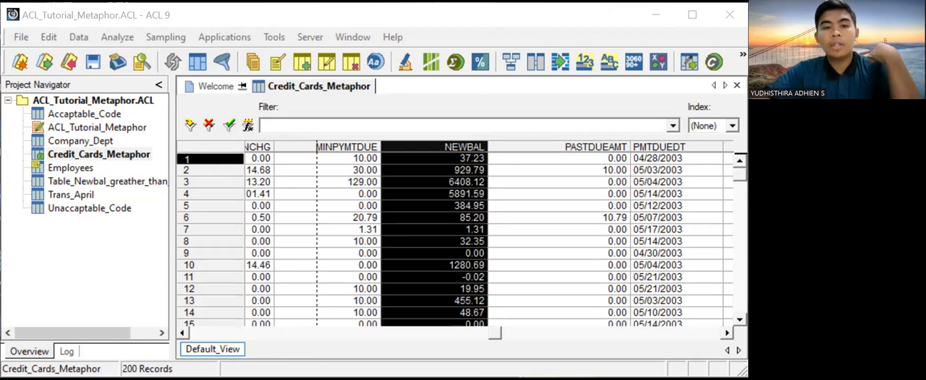
# - Start a new view filter expression on Credit_Cards_Metaphor with the condition NEWBAL > 2000
pyautogui.click(354, 126)
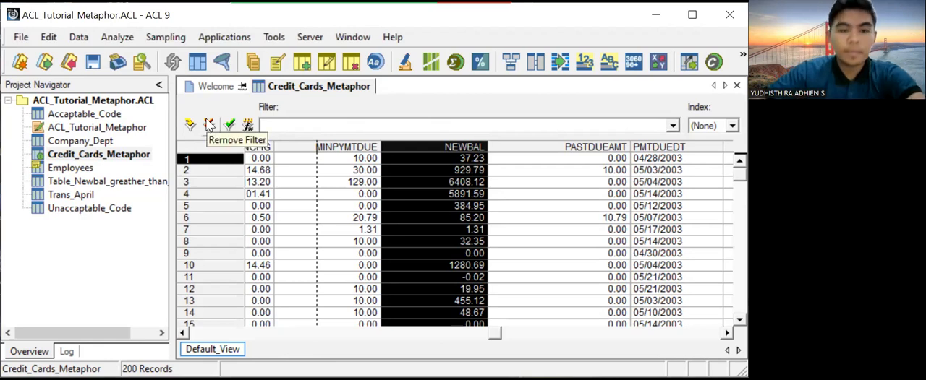
pyautogui.click(209, 125)
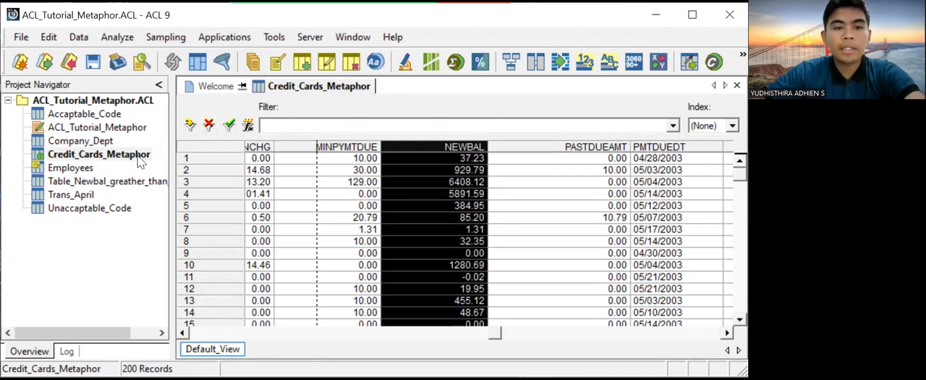
pyautogui.click(139, 161)
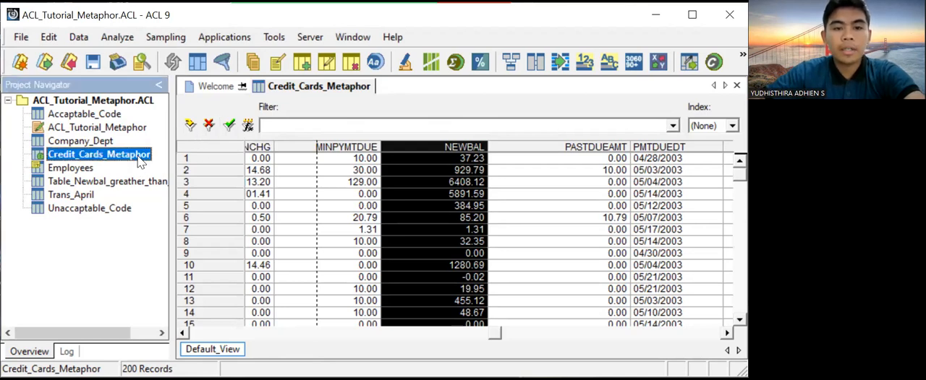
pyautogui.click(249, 127)
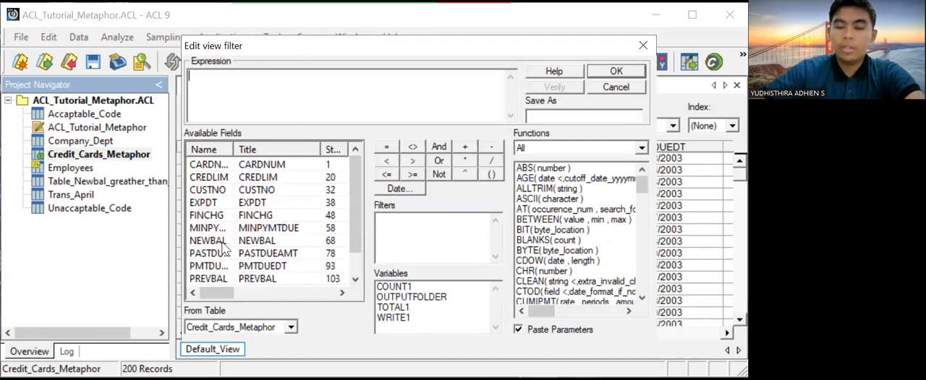
pyautogui.doubleClick(221, 241)
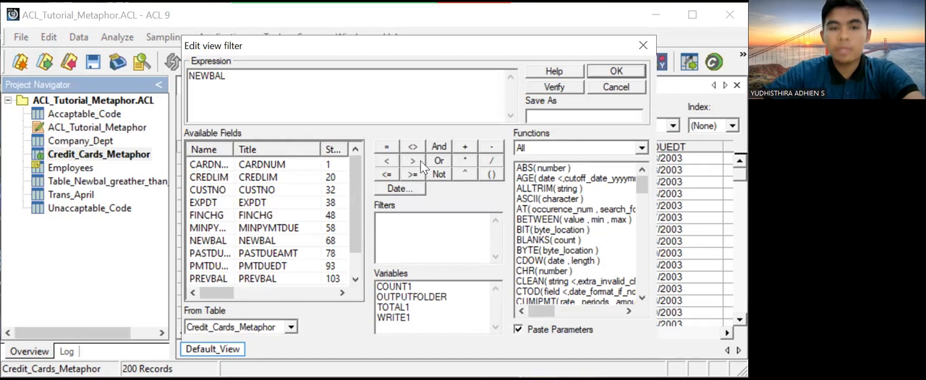
pyautogui.click(420, 160)
pyautogui.write('2000')
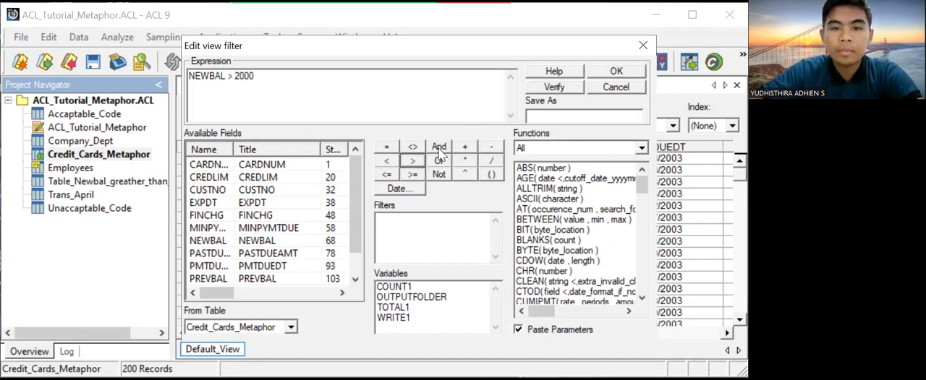
# - Extend the filter expression with AND PASTDUEAMT > 0, verify it, and apply it to the table
pyautogui.click(439, 148)
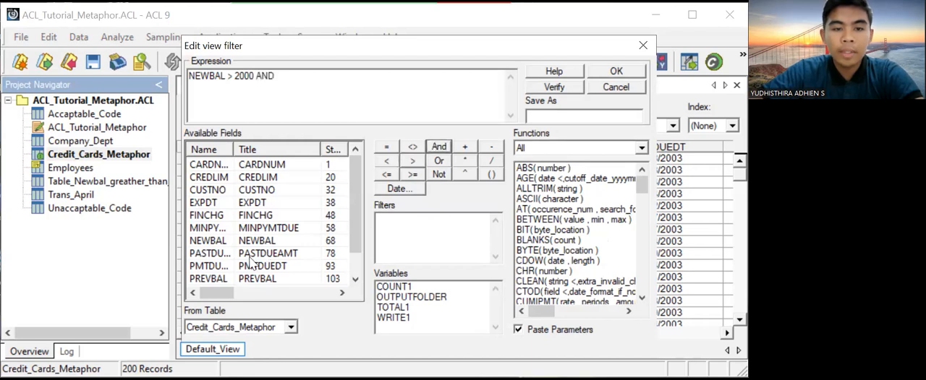
pyautogui.doubleClick(196, 254)
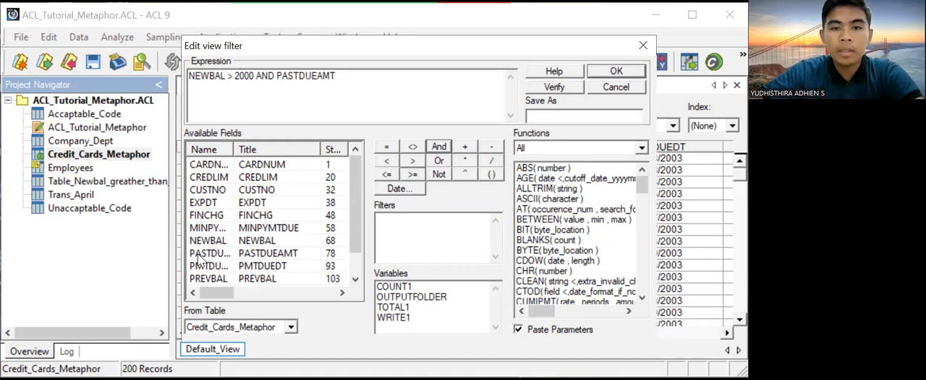
pyautogui.click(415, 163)
pyautogui.write('0')
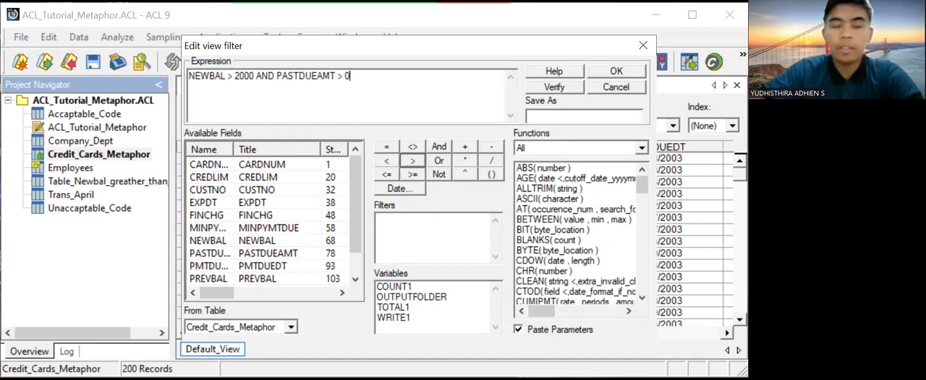
pyautogui.click(554, 88)
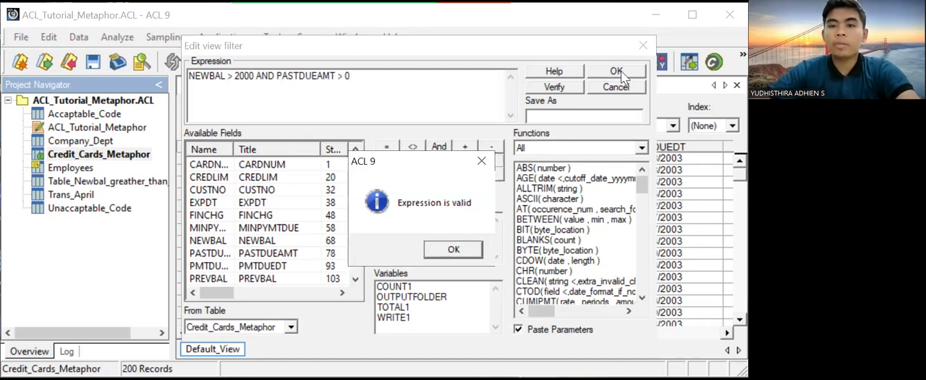
pyautogui.press('Return')
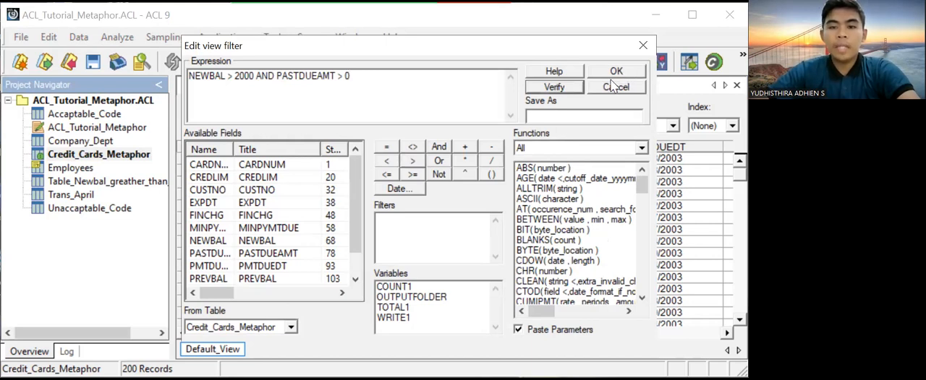
pyautogui.press('Return')
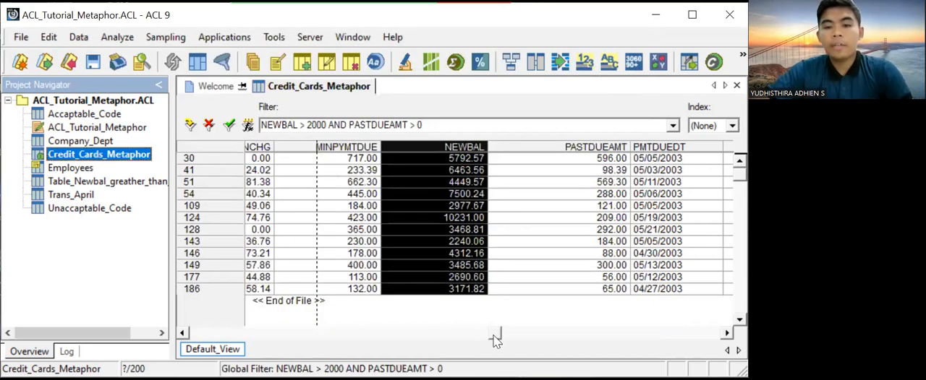
# - Count the records matching NEWBAL > 2000 AND PASTDUEAMT > 0, and total their NEWBAL field
pyautogui.moveTo(498, 331); pyautogui.dragTo(464, 338)
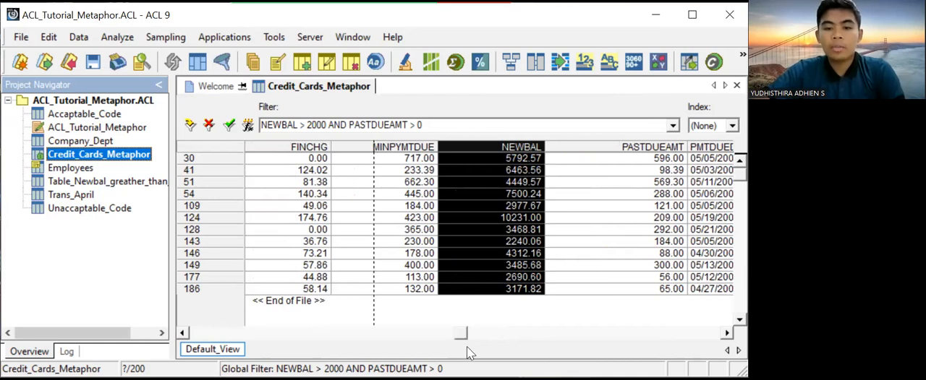
pyautogui.click(304, 332)
pyautogui.moveTo(248, 314); pyautogui.dragTo(243, 314)
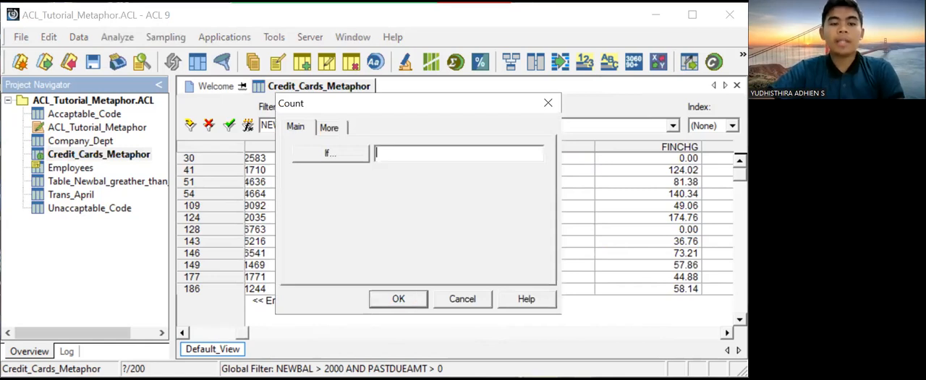
pyautogui.press('Return')
pyautogui.moveTo(241, 332); pyautogui.dragTo(186, 333)
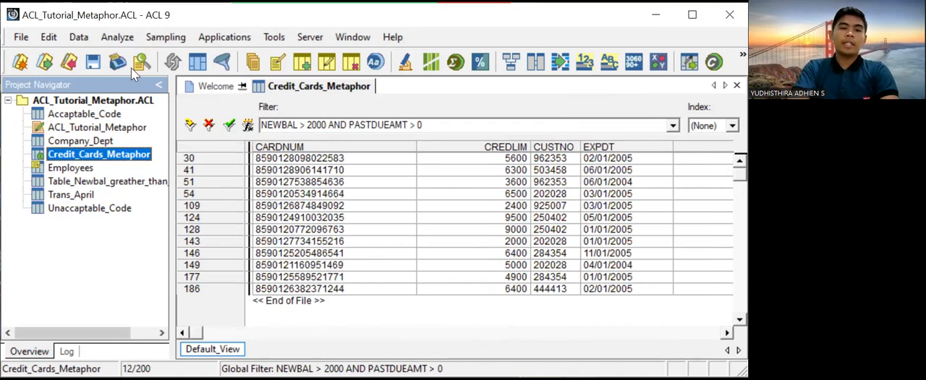
pyautogui.click(119, 37)
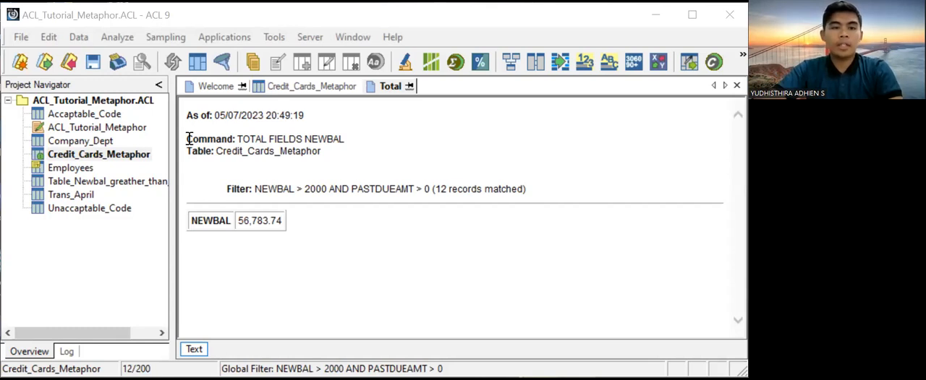
# - Return to the Credit_Cards_Metaphor table, remove its current filter, and apply the filter NEWBAL = 0
pyautogui.doubleClick(131, 156)
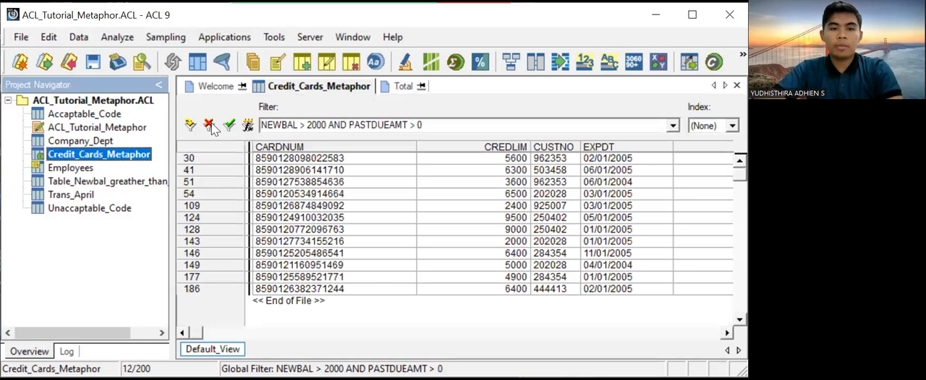
pyautogui.click(211, 127)
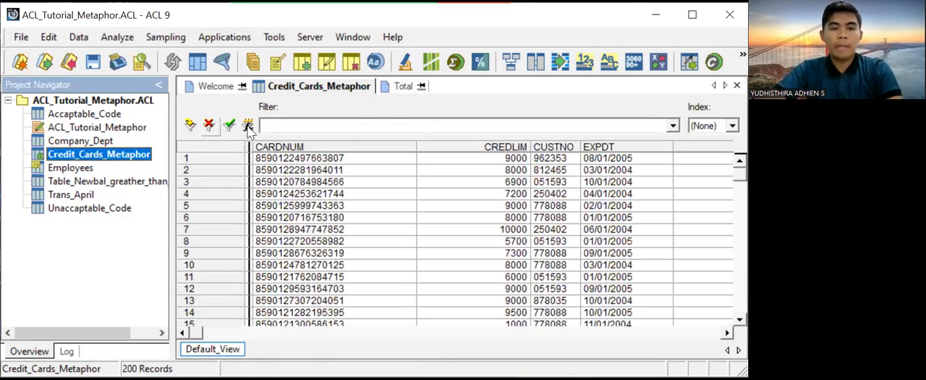
pyautogui.click(248, 127)
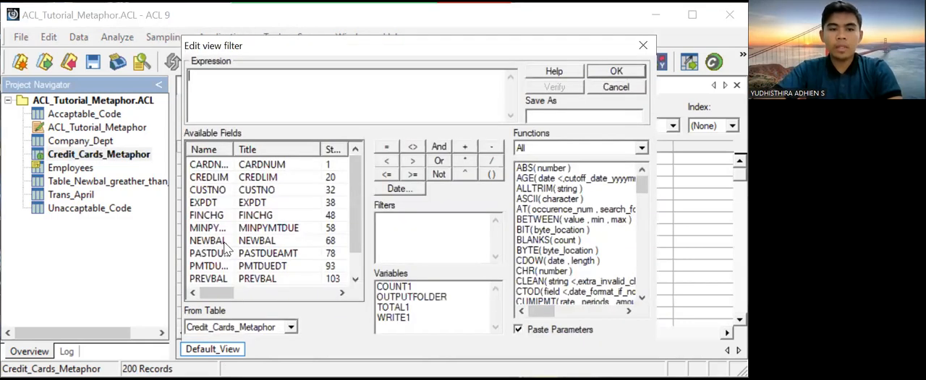
pyautogui.doubleClick(217, 241)
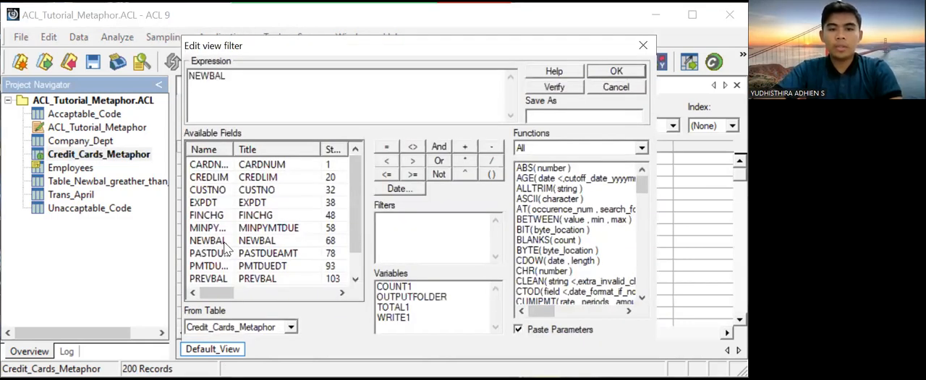
pyautogui.click(395, 147)
pyautogui.write('0')
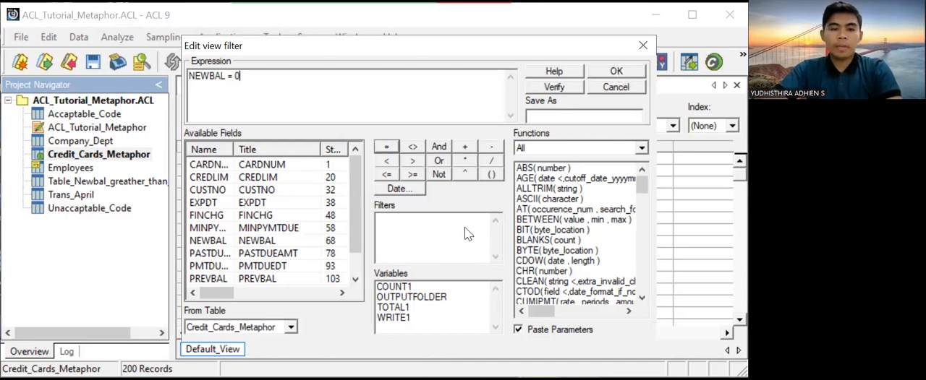
pyautogui.click(616, 72)
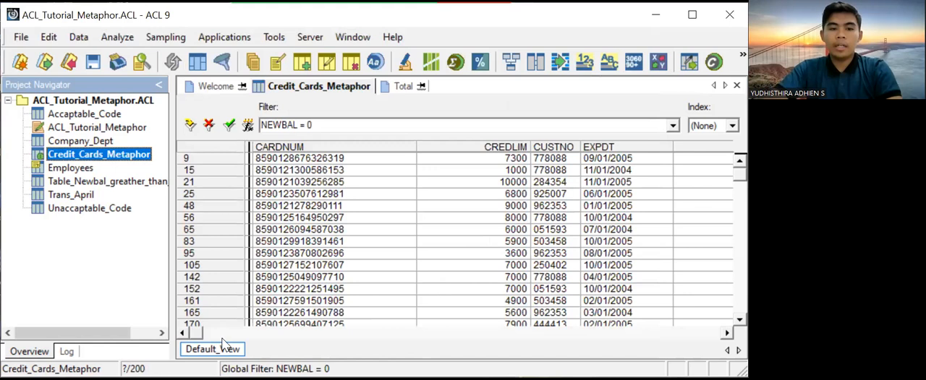
# - Bring the NEWBAL column into view and count the records matching NEWBAL = 0 without an extra condition
pyautogui.moveTo(196, 333); pyautogui.dragTo(398, 333)
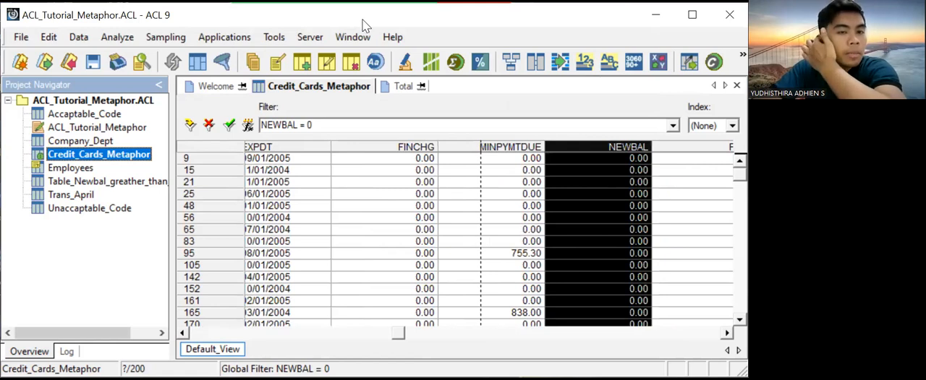
pyautogui.click(116, 40)
pyautogui.click(133, 55)
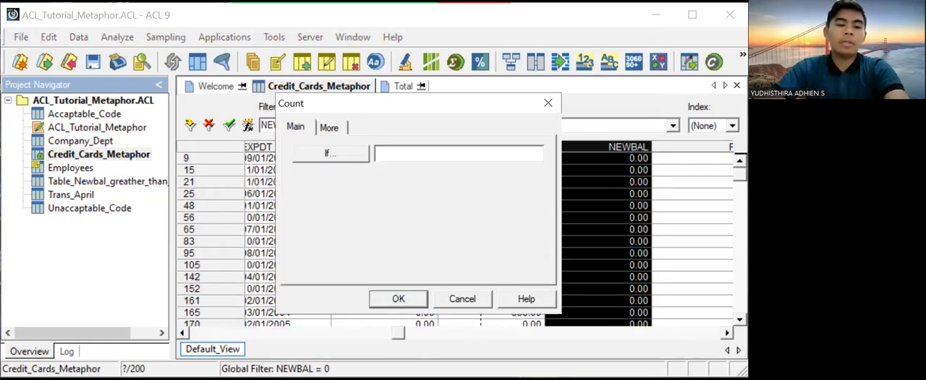
pyautogui.click(398, 301)
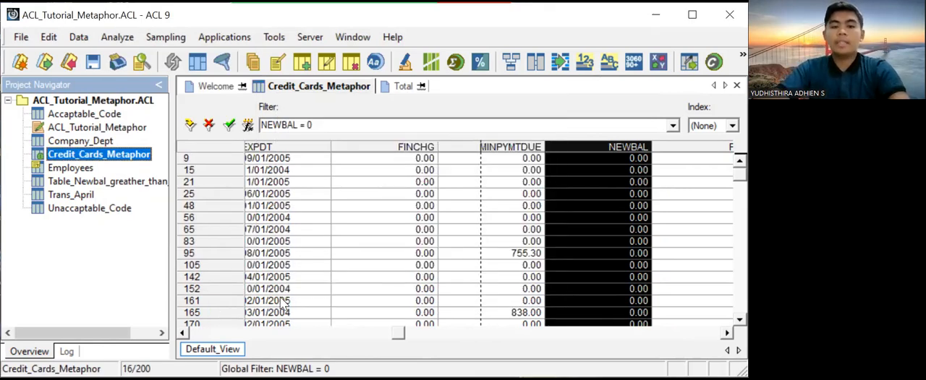
# - Export the NEWBAL field of the filtered records as text to a file named "Credit _Card_Newbal_Equal to 0"
pyautogui.click(266, 337)
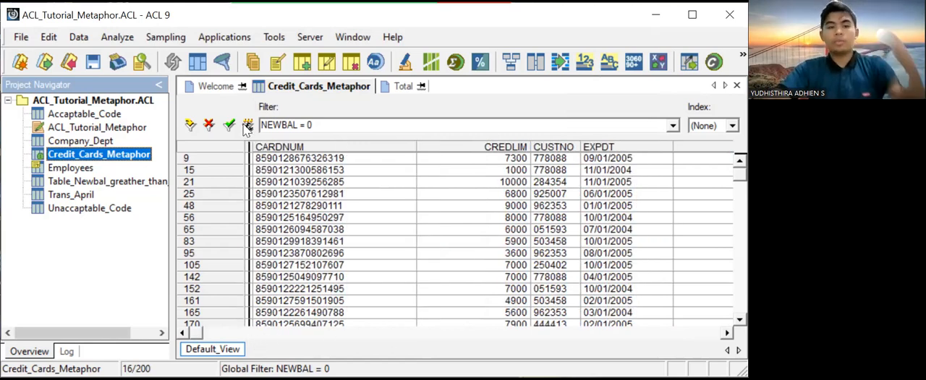
pyautogui.click(79, 38)
pyautogui.click(93, 74)
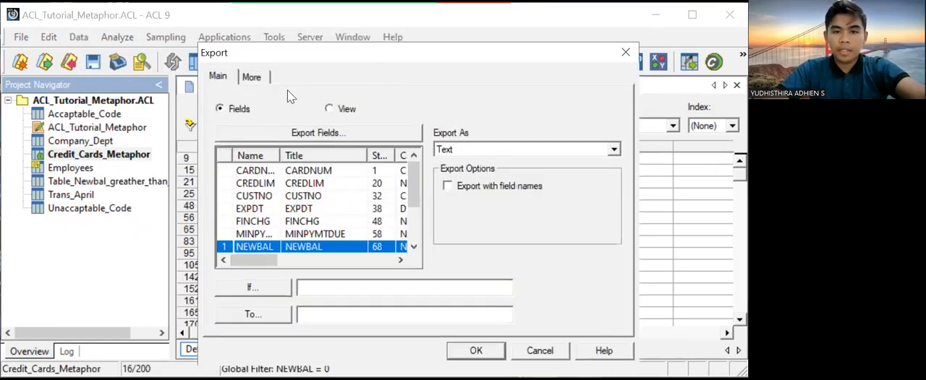
pyautogui.click(262, 81)
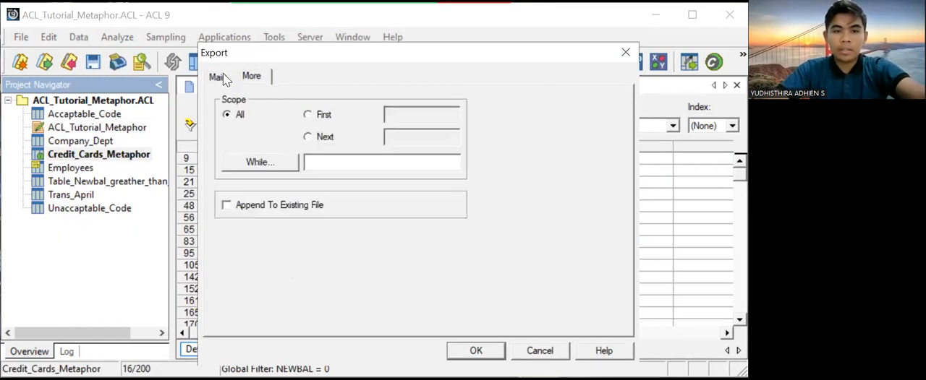
pyautogui.click(219, 78)
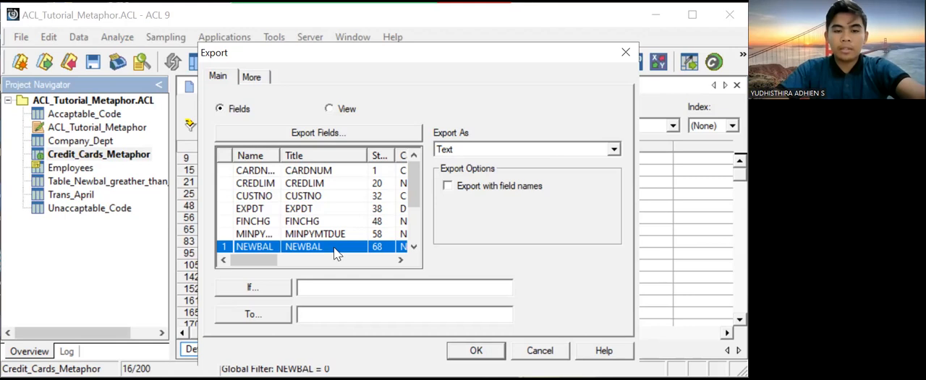
pyautogui.click(334, 313)
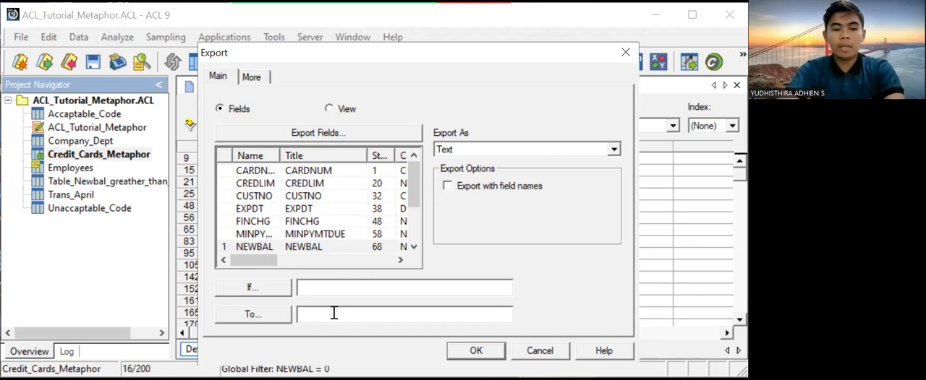
pyautogui.write('Credid')
pyautogui.press('BackSpace')
pyautogui.write('t')
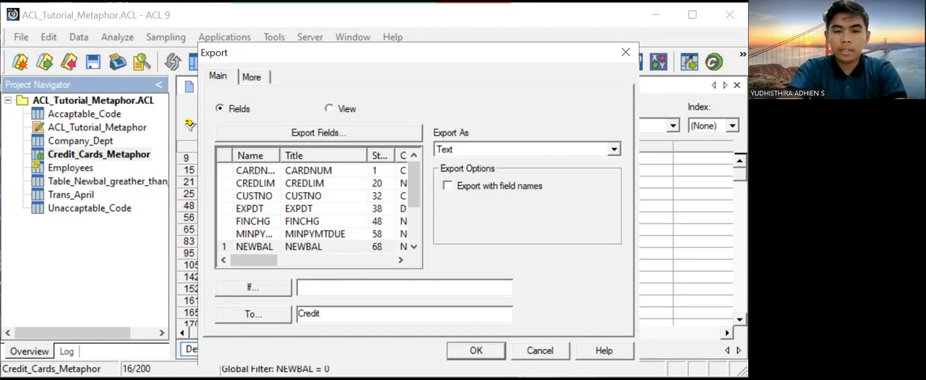
pyautogui.write('_Card _Newbal_Equal to 0')
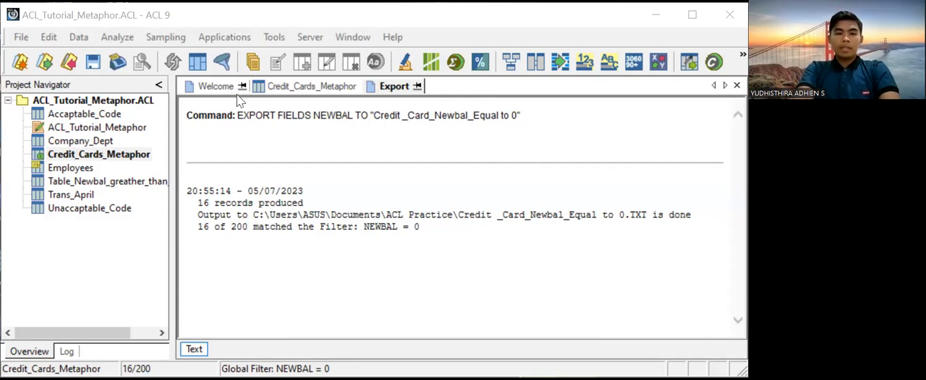
# - Return to the Credit_Cards_Metaphor table and remove its current filter
pyautogui.click(139, 135)
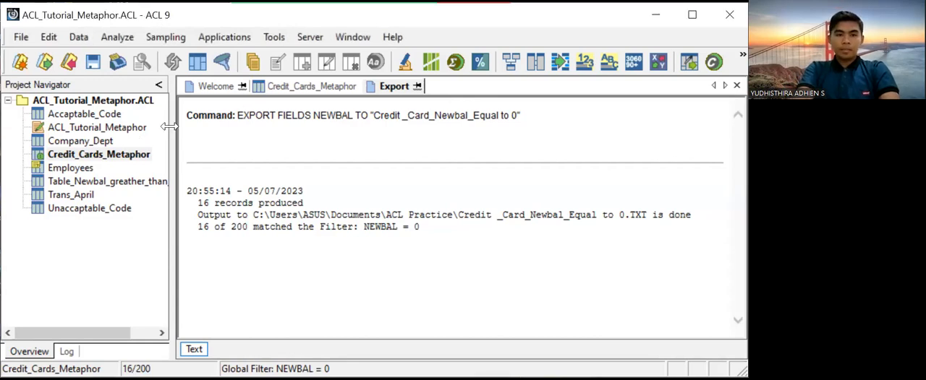
pyautogui.doubleClick(124, 163)
pyautogui.click(208, 126)
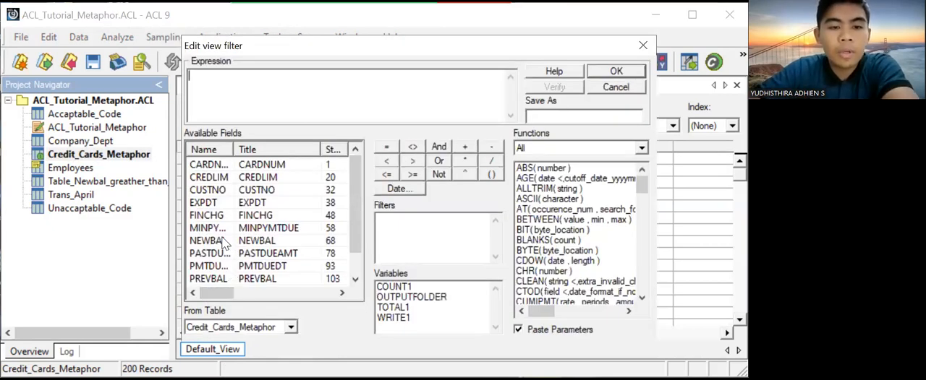
# - Build the view filter expression NEWBAL < 0, verify it and apply it to the table
pyautogui.doubleClick(223, 243)
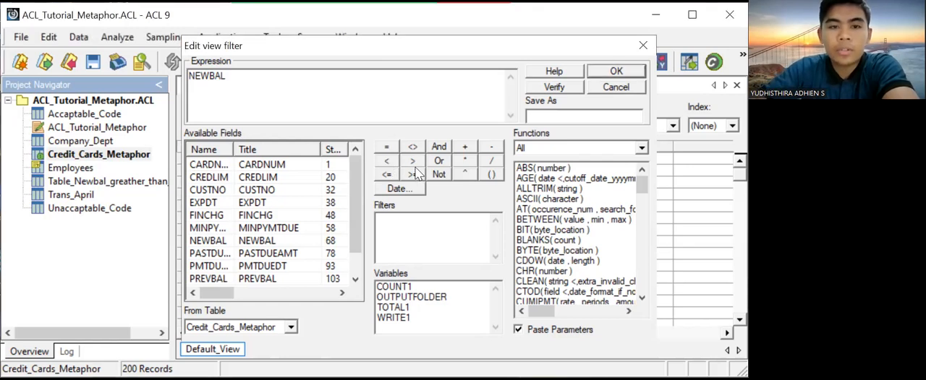
pyautogui.click(388, 161)
pyautogui.press('BackSpace')
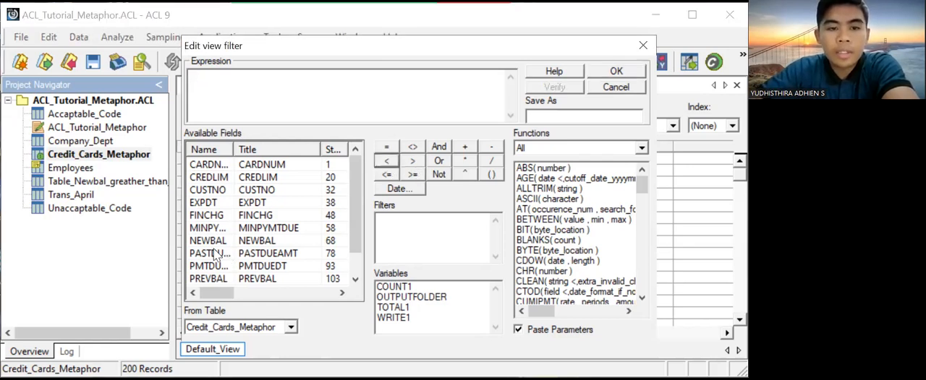
pyautogui.doubleClick(215, 248)
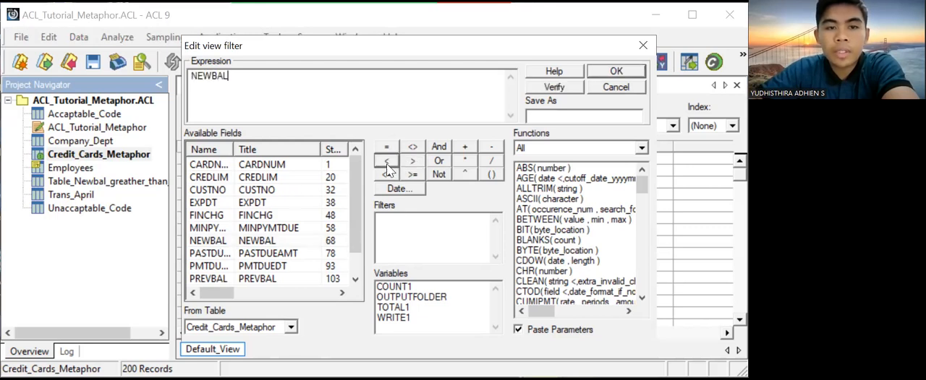
pyautogui.click(387, 161)
pyautogui.write('0')
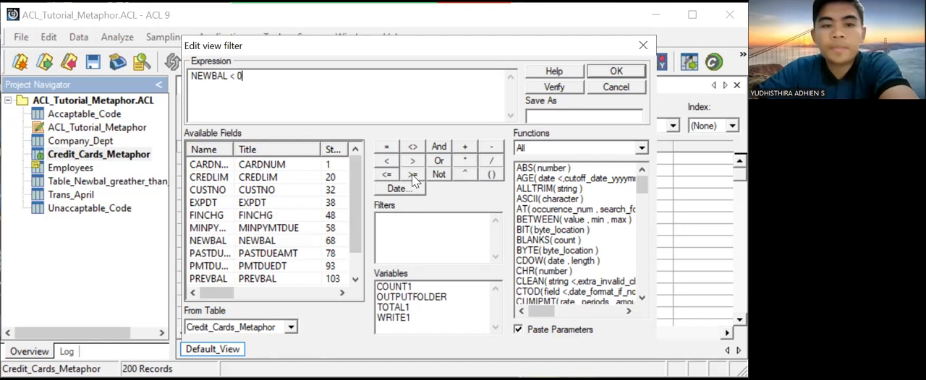
pyautogui.click(578, 89)
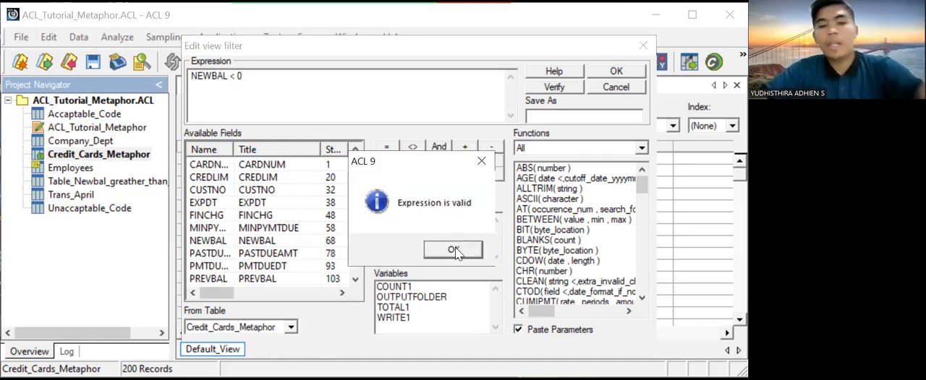
pyautogui.press('Return')
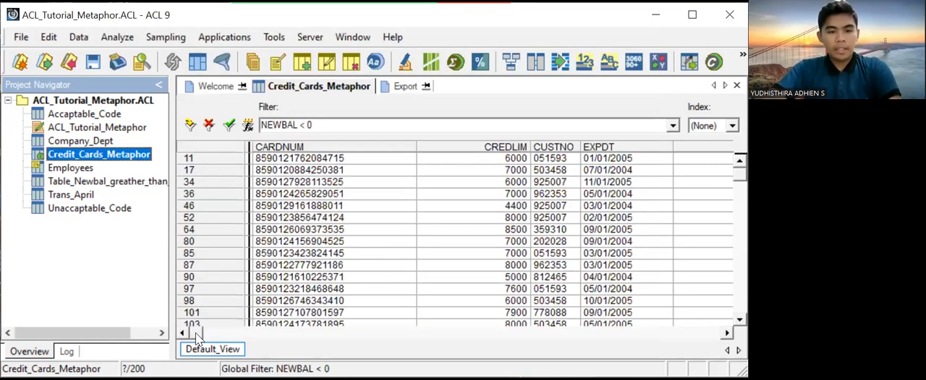
# - Examine the NEWBAL values of the filtered records alongside their neighbouring columns
pyautogui.moveTo(196, 334); pyautogui.dragTo(291, 337)
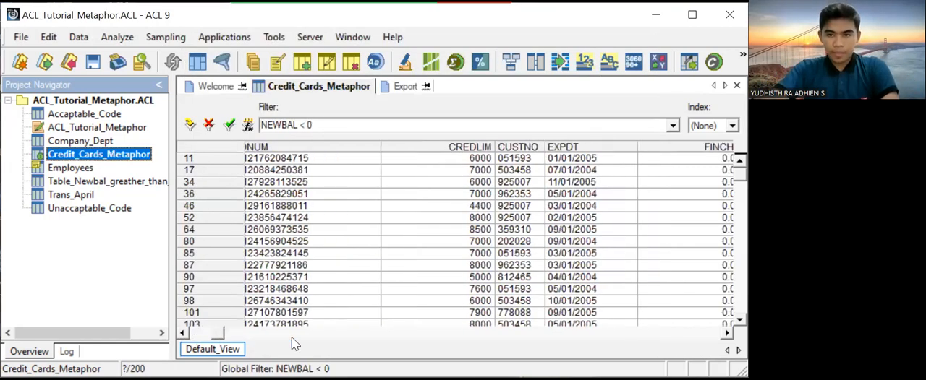
pyautogui.moveTo(365, 339); pyautogui.dragTo(420, 334)
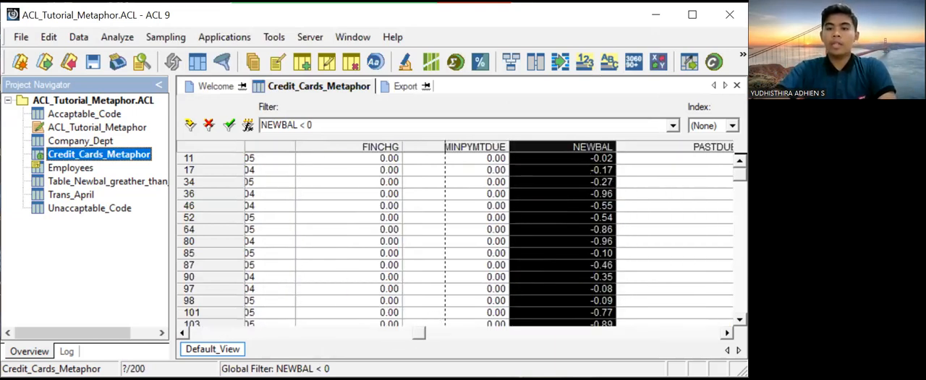
pyautogui.scroll(-2, 456, 238)
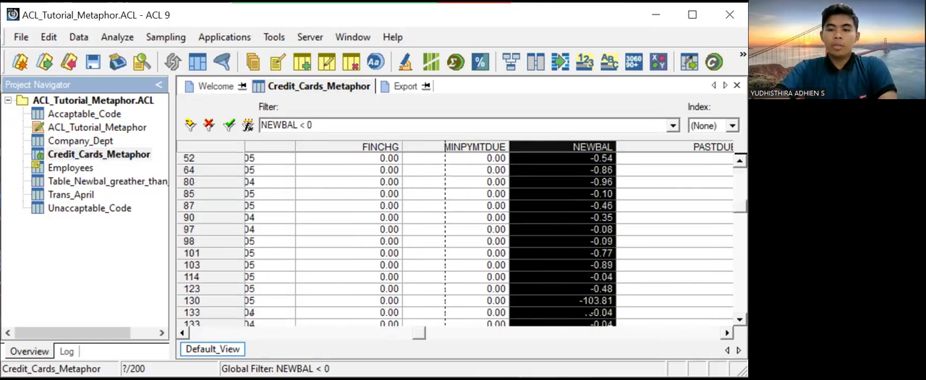
pyautogui.scroll(-5, 455, 238)
pyautogui.scroll(7, 470, 322)
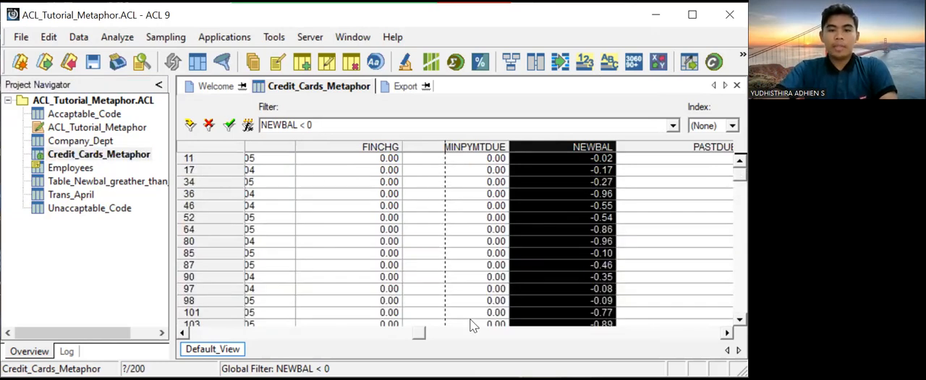
pyautogui.click(432, 332)
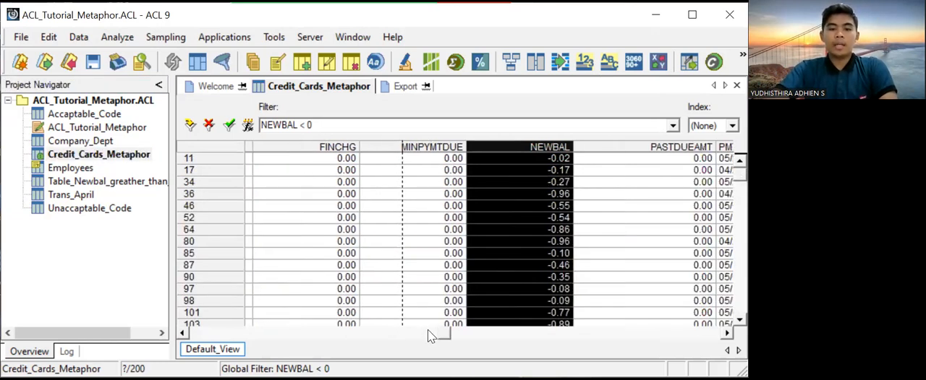
pyautogui.click(258, 333)
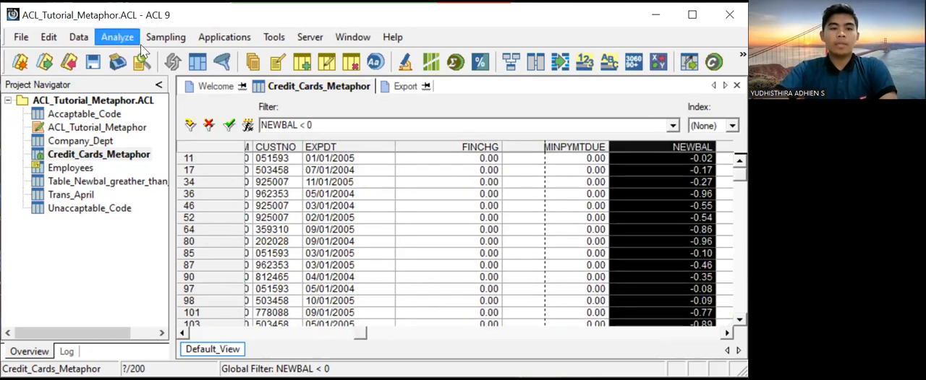
# - Count the records matching NEWBAL < 0 and total their NEWBAL field
pyautogui.click(138, 41)
pyautogui.click(150, 56)
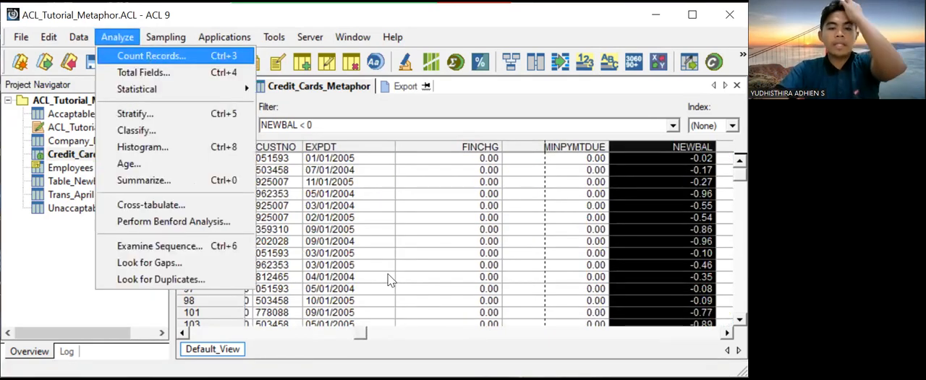
pyautogui.click(402, 299)
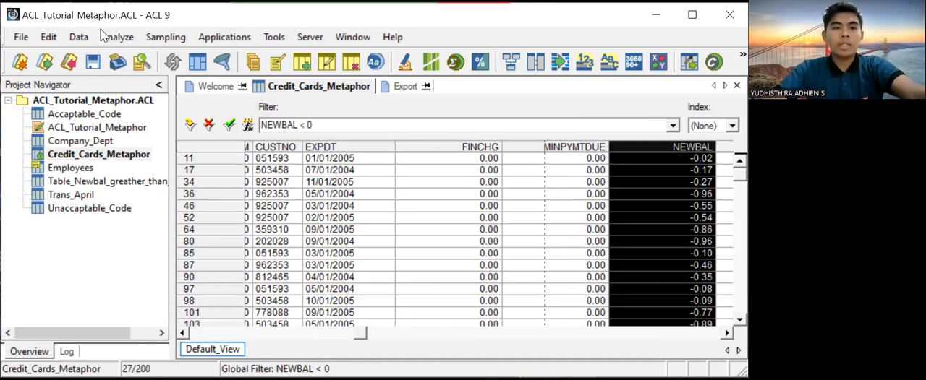
pyautogui.click(102, 34)
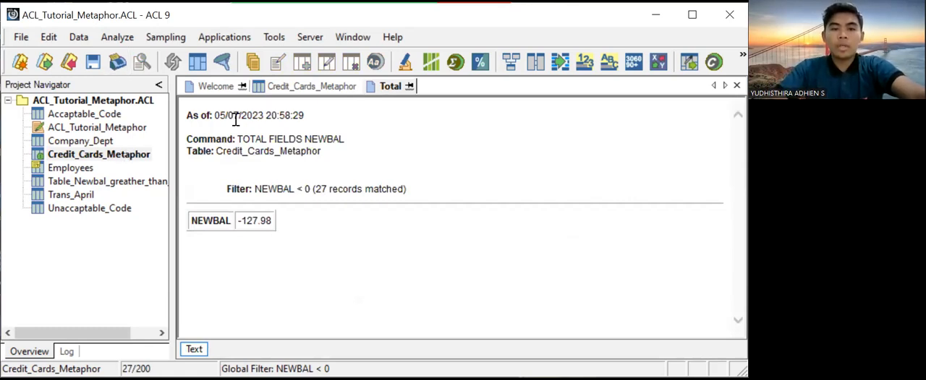
# - Return to the Credit_Cards_Metaphor table and set up an export of the NEWBAL field in Access format
pyautogui.doubleClick(139, 159)
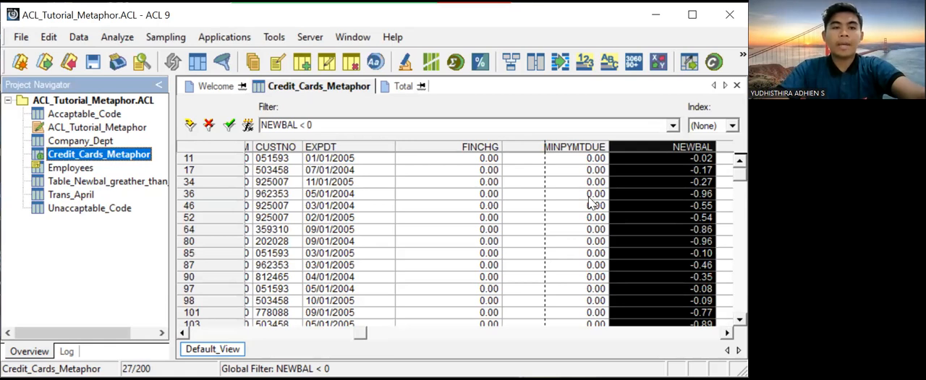
pyautogui.click(82, 36)
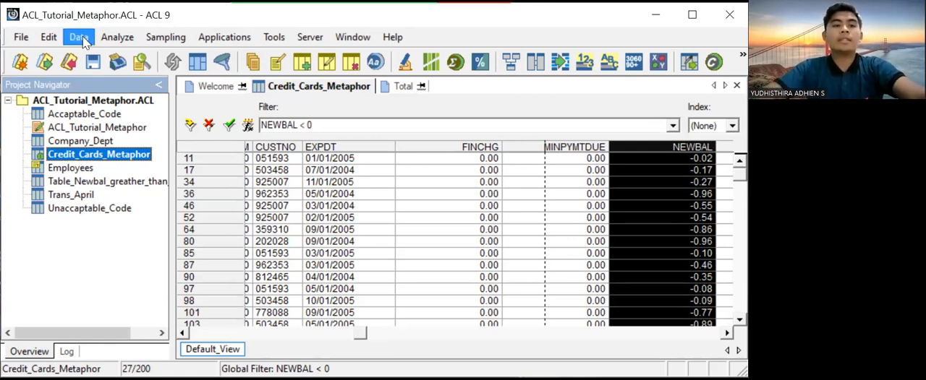
pyautogui.click(97, 75)
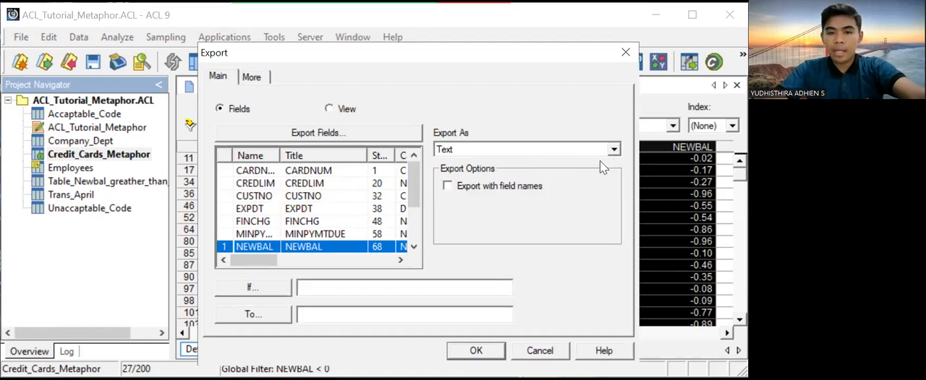
pyautogui.click(587, 149)
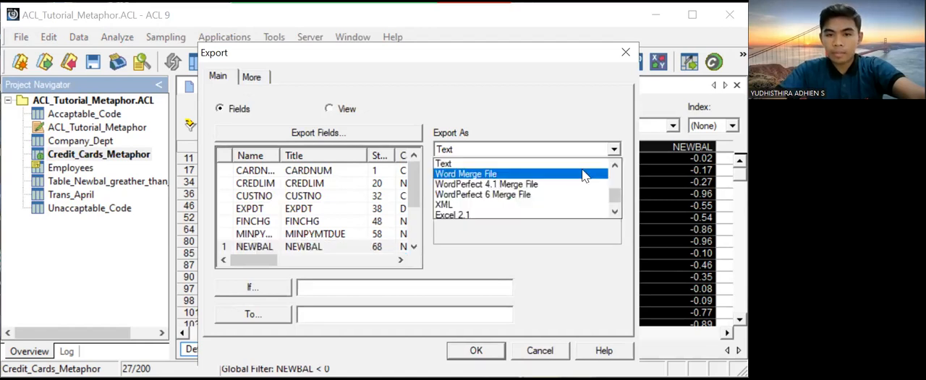
pyautogui.scroll(-1, 547, 192)
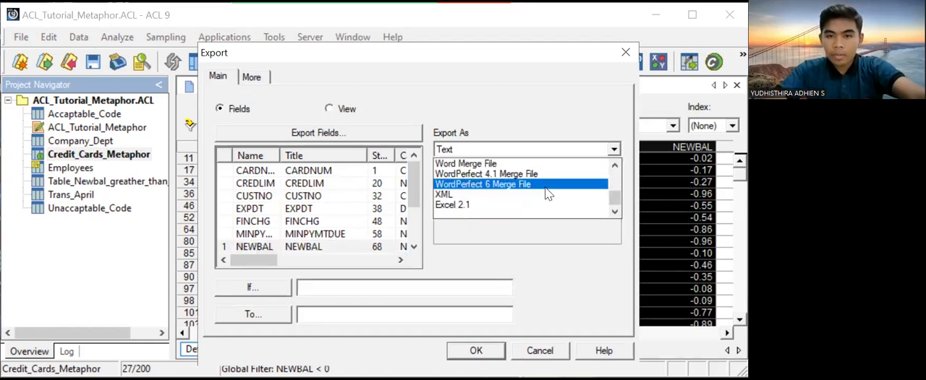
pyautogui.scroll(1, 547, 194)
pyautogui.scroll(3, 491, 166)
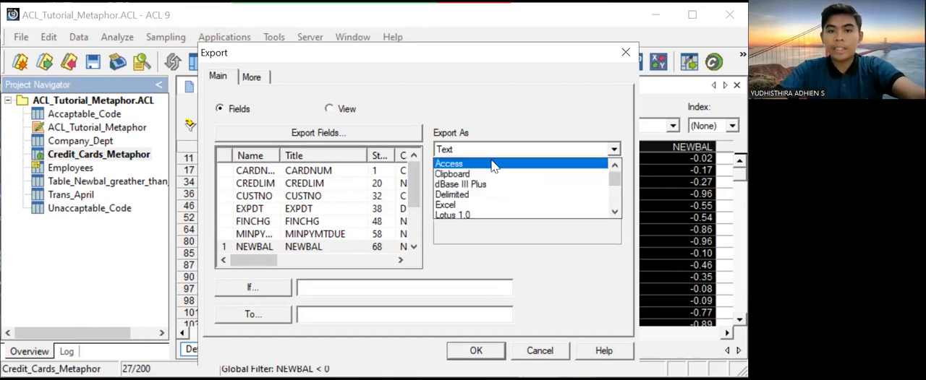
pyautogui.click(347, 316)
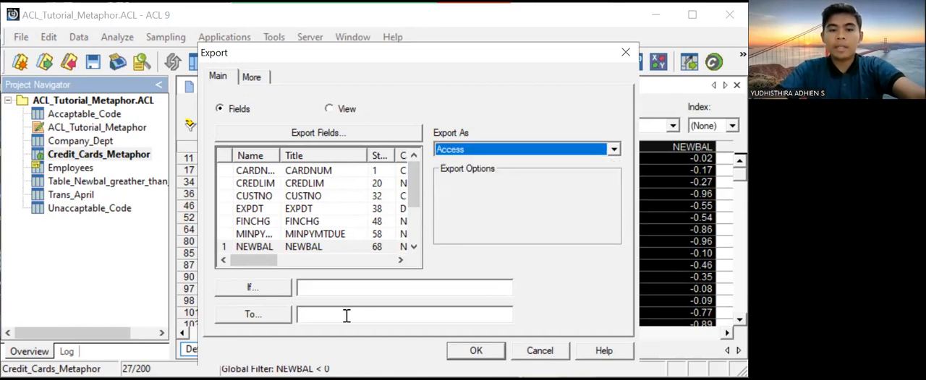
# - Name the export file "Newbal less than 0_access" and run the export
pyautogui.click(347, 316)
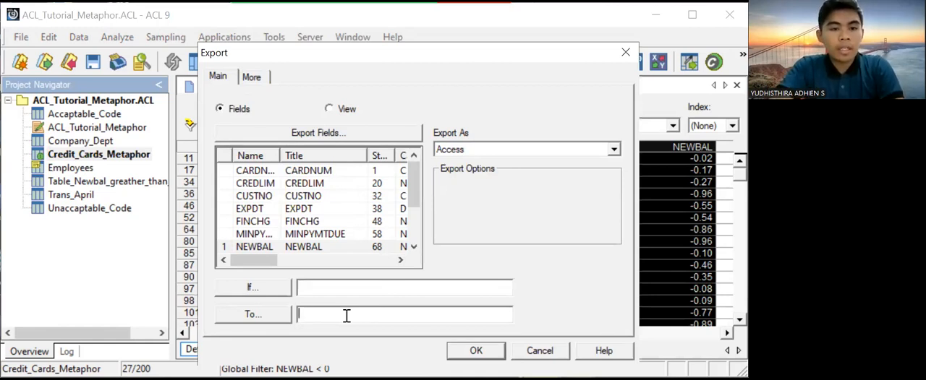
pyautogui.write('Ne')
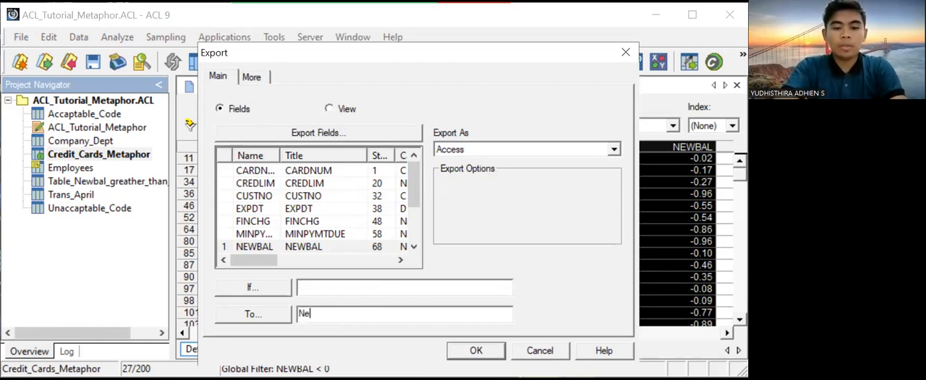
pyautogui.write('wbal')
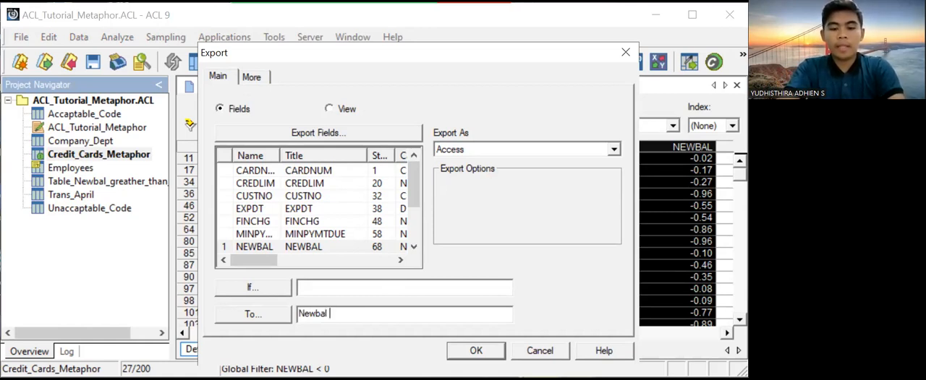
pyautogui.write(' less')
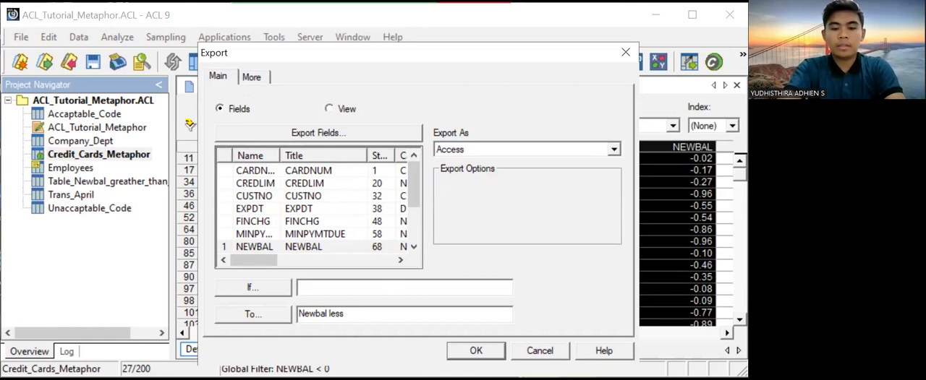
pyautogui.write(' than 0')
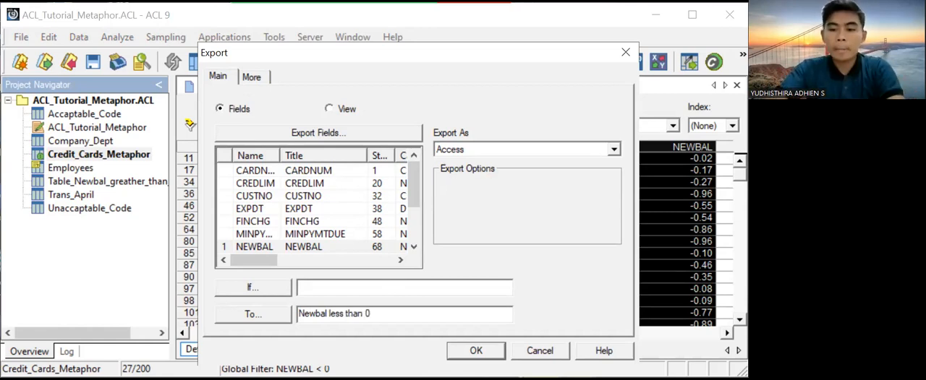
pyautogui.write('_')
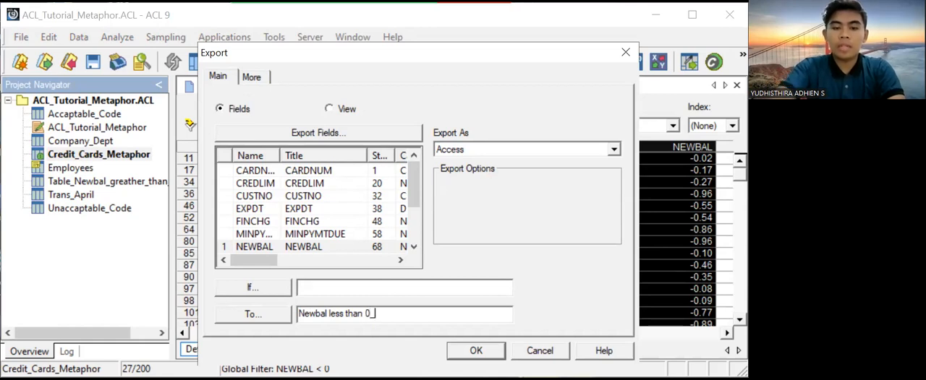
pyautogui.write('acc')
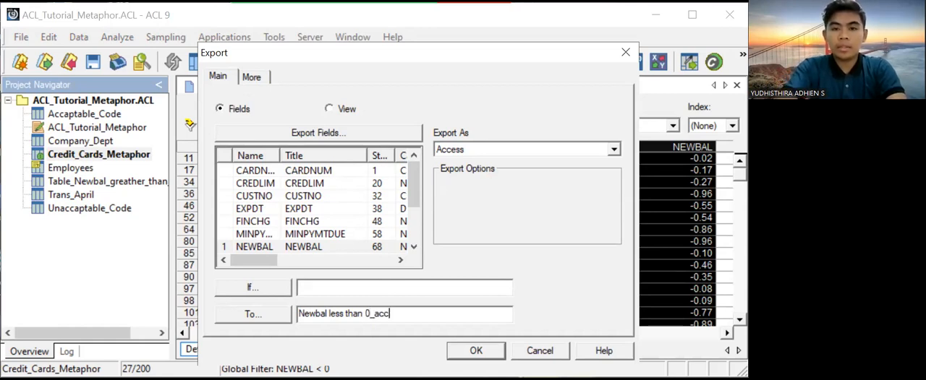
pyautogui.write('ess')
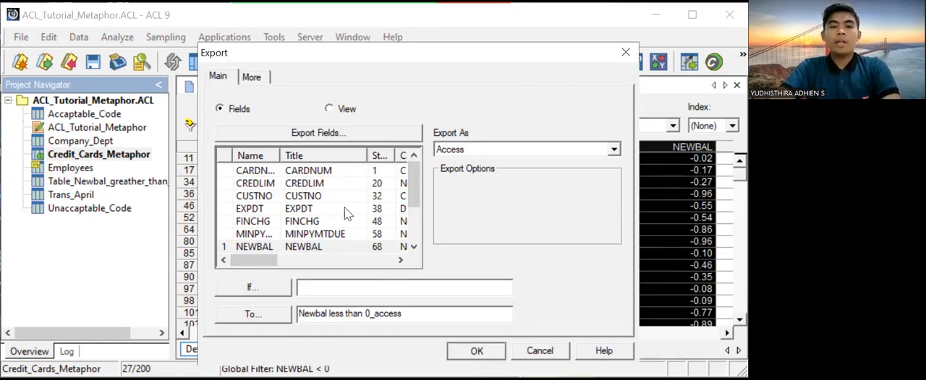
pyautogui.press('Return')
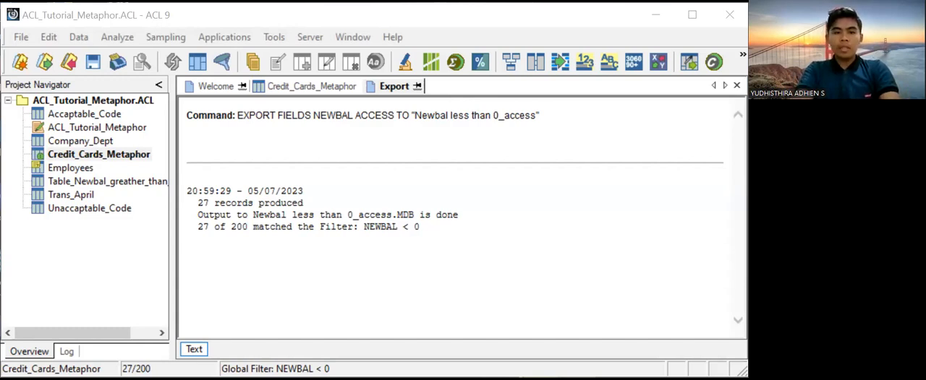
# - Reopen the Credit_Cards_Metaphor table and clear the NEWBAL < 0 filter
pyautogui.doubleClick(140, 155)
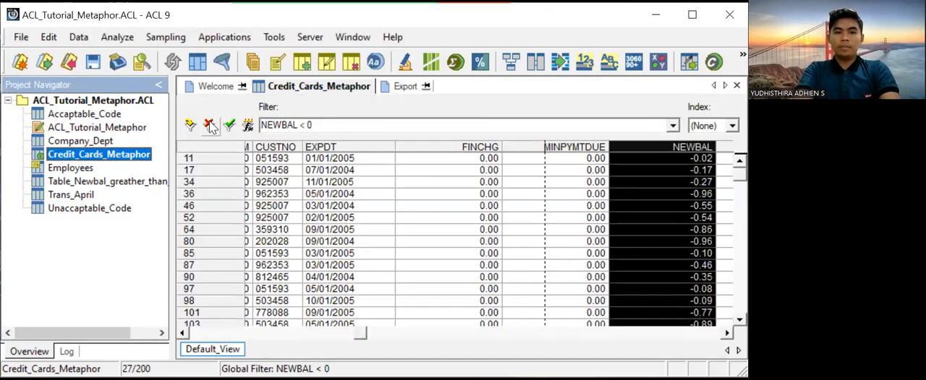
pyautogui.click(209, 125)
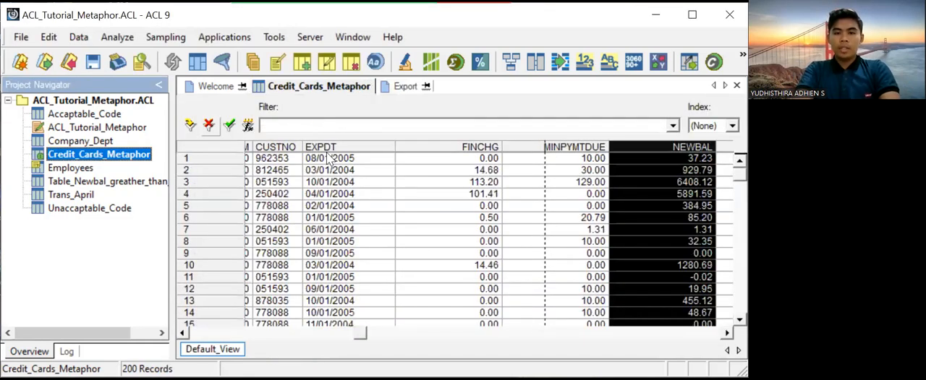
# - Total the FINCHG field across the unfiltered Credit_Cards_Metaphor table
pyautogui.click(485, 148)
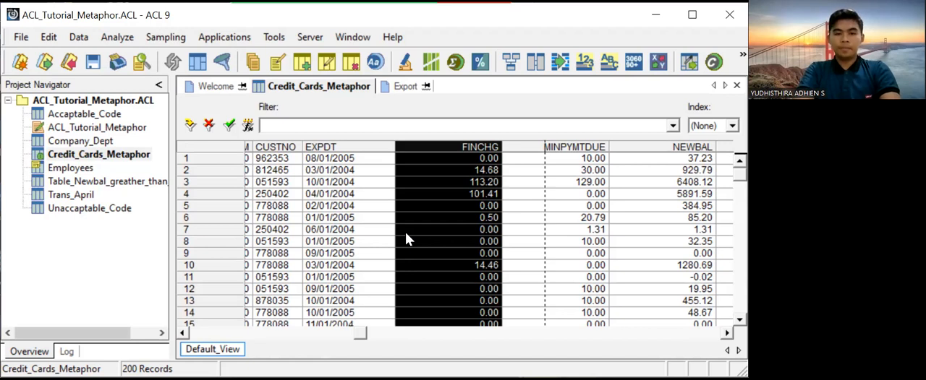
pyautogui.click(113, 40)
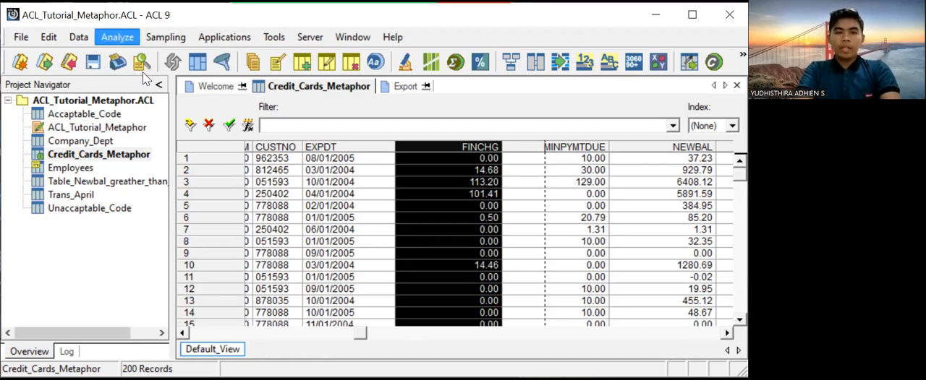
pyautogui.click(143, 73)
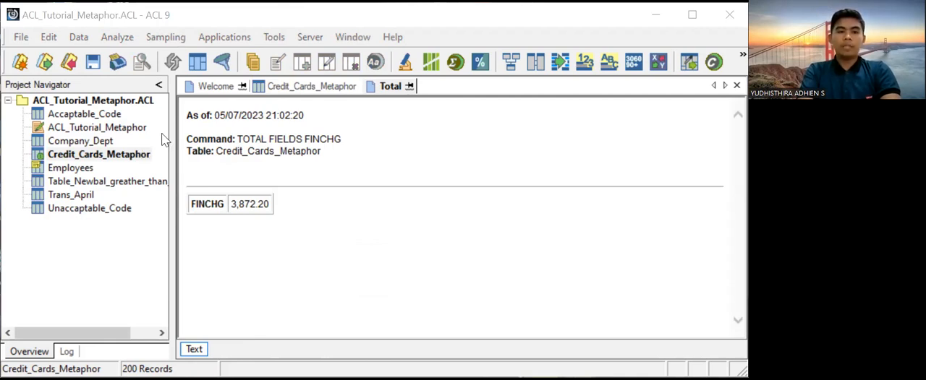
# - Reopen the Credit_Cards_Metaphor table, then build, verify and apply the view filter FINCHG > 10
pyautogui.click(132, 157)
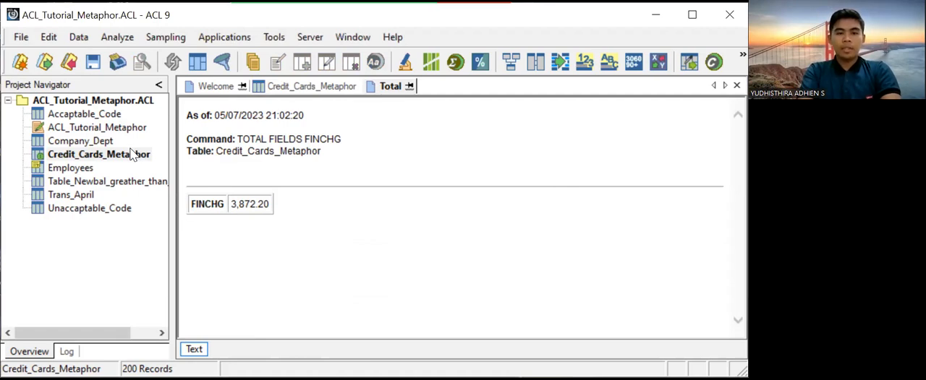
pyautogui.doubleClick(132, 155)
pyautogui.click(209, 129)
pyautogui.click(252, 129)
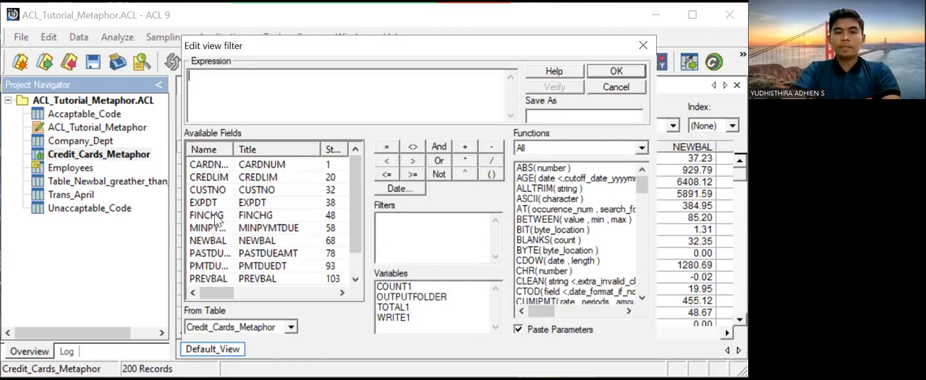
pyautogui.doubleClick(210, 216)
pyautogui.click(413, 161)
pyautogui.write('10')
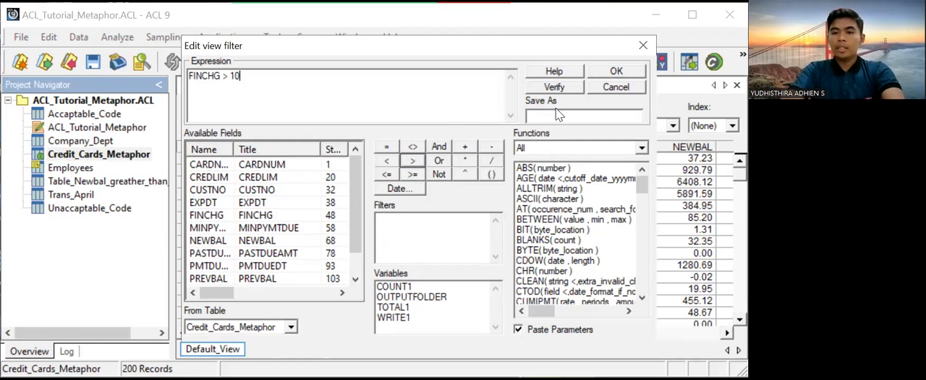
pyautogui.click(561, 87)
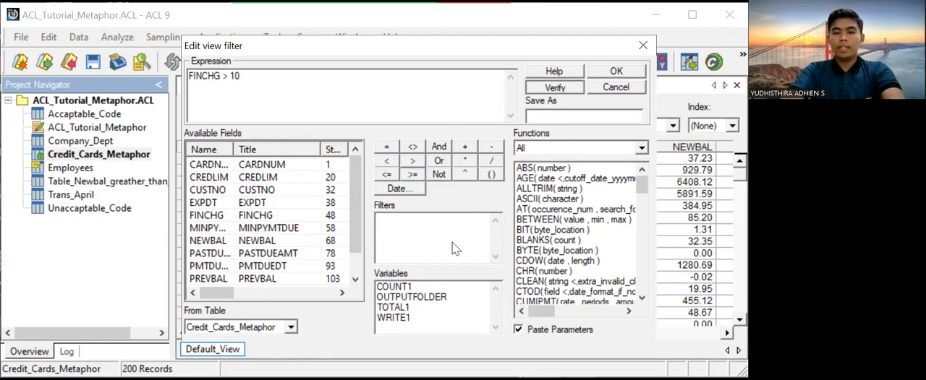
pyautogui.click(630, 73)
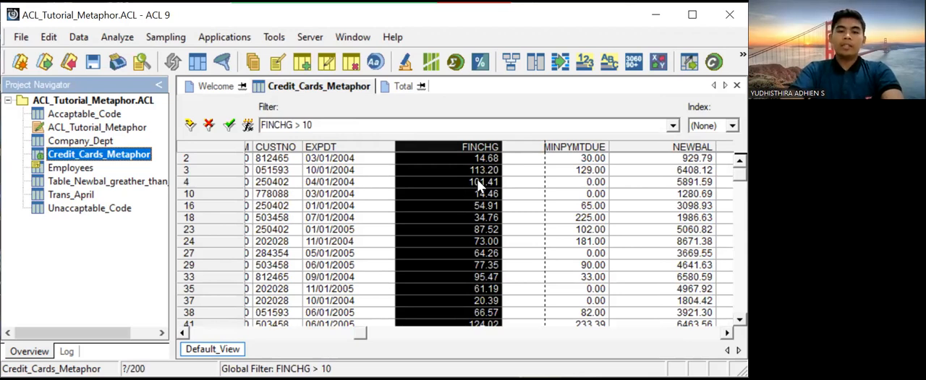
# - Count the records matching FINCHG > 10 and total their FINCHG field
pyautogui.click(131, 40)
pyautogui.click(132, 53)
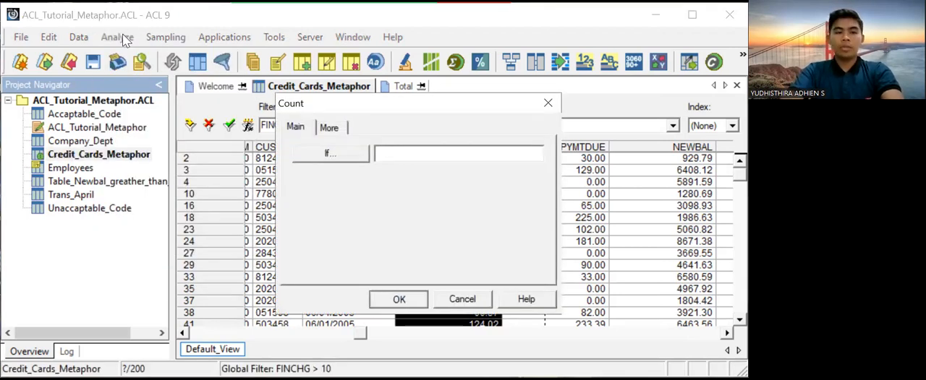
pyautogui.press('Return')
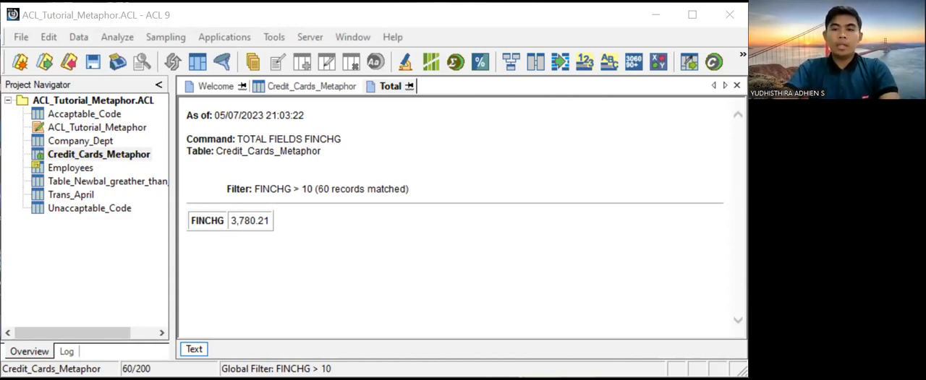
# - Clear the FINCHG > 10 filter from the Credit_Cards_Metaphor table and total the NEWBAL field
pyautogui.click(129, 159)
pyautogui.doubleClick(129, 159)
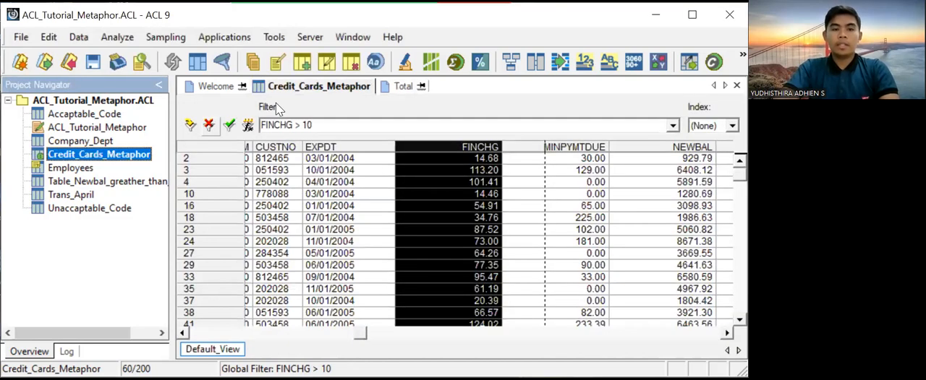
pyautogui.click(209, 126)
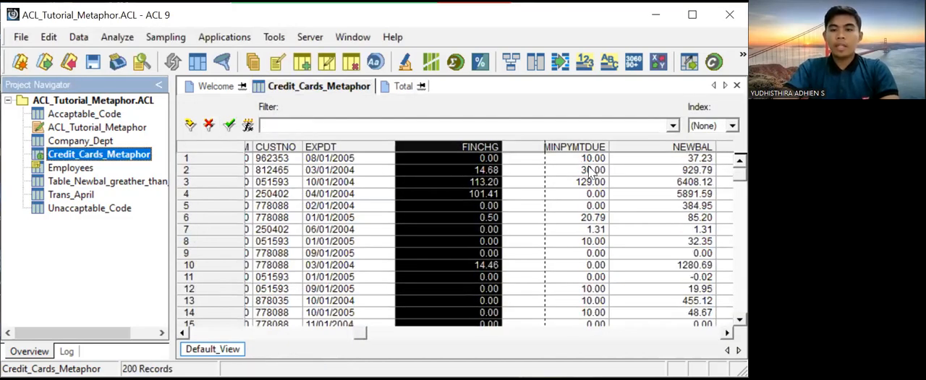
pyautogui.click(705, 148)
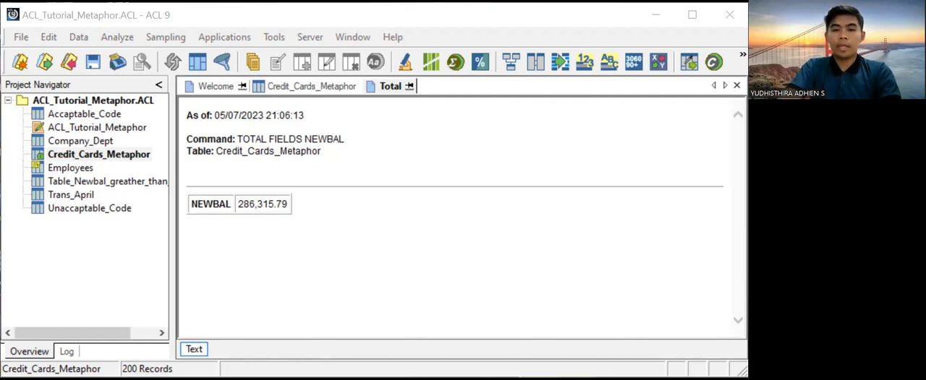
# - Reopen the Credit_Cards_Metaphor table, then build, verify and apply the view filter CREDLIM > 10000
pyautogui.click(79, 156)
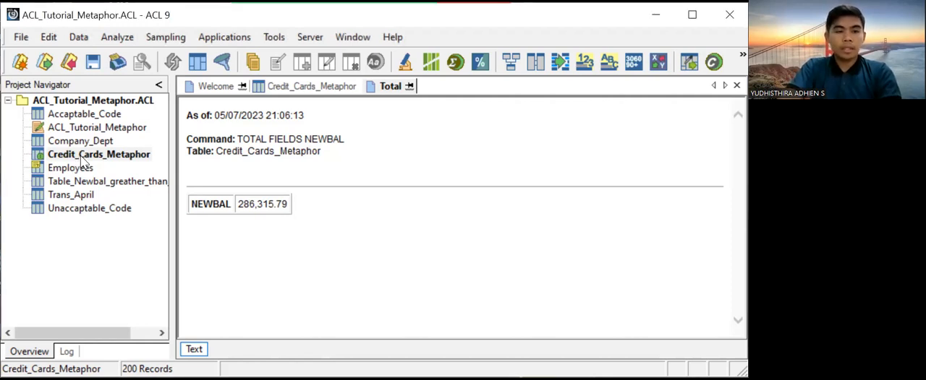
pyautogui.doubleClick(82, 157)
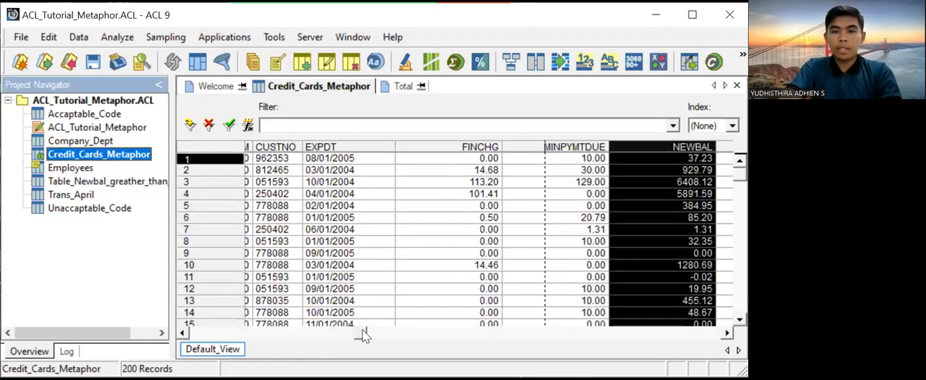
pyautogui.moveTo(360, 334); pyautogui.dragTo(268, 335)
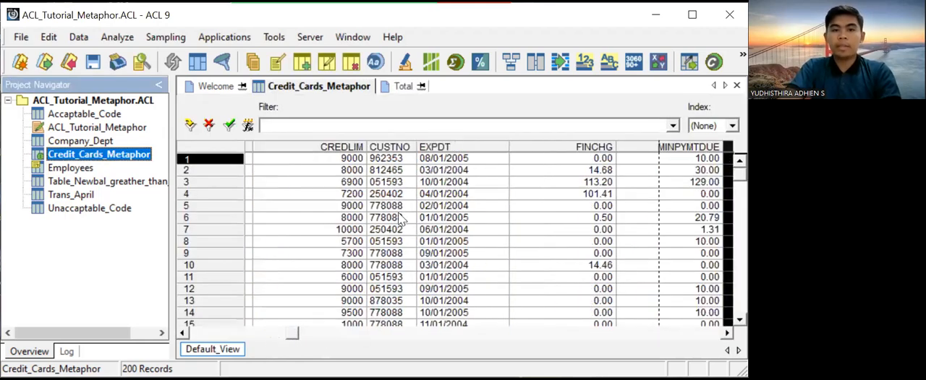
pyautogui.click(407, 145)
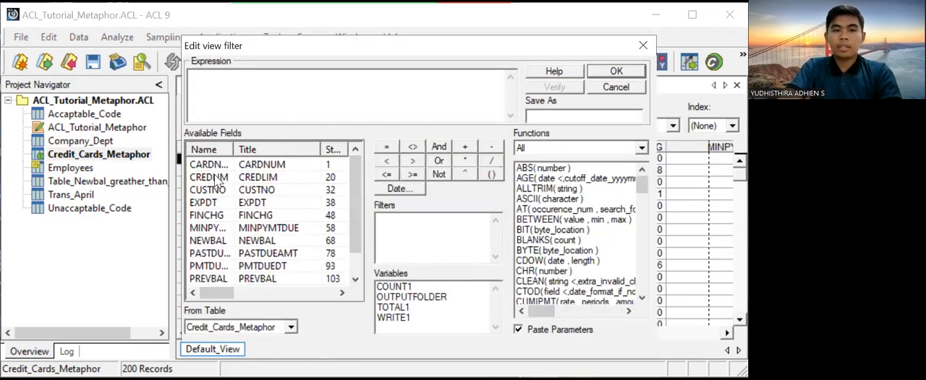
pyautogui.click(219, 179)
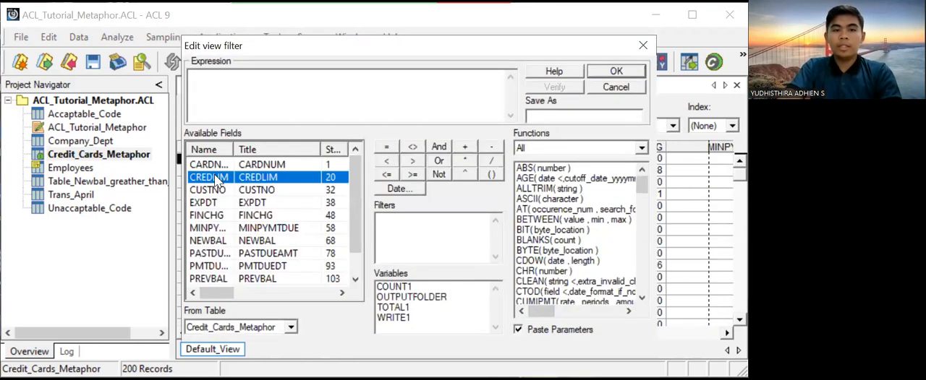
pyautogui.doubleClick(218, 179)
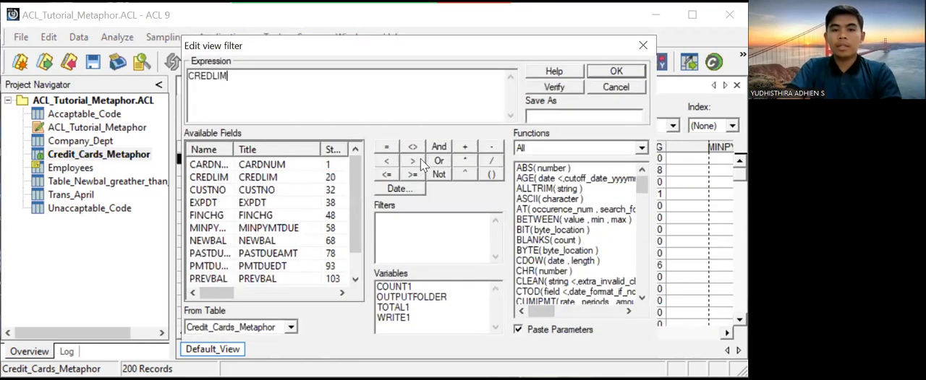
pyautogui.click(420, 159)
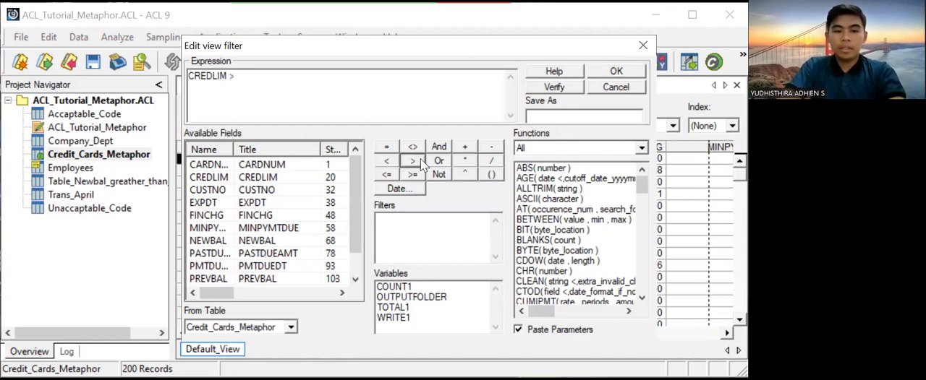
pyautogui.write('10000')
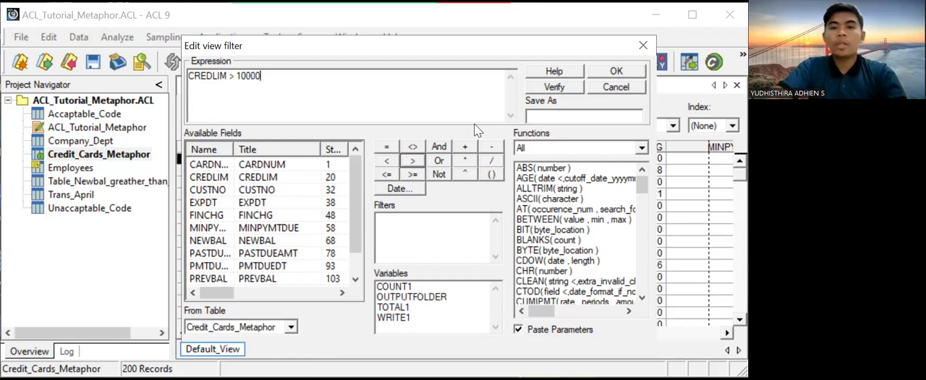
pyautogui.click(567, 89)
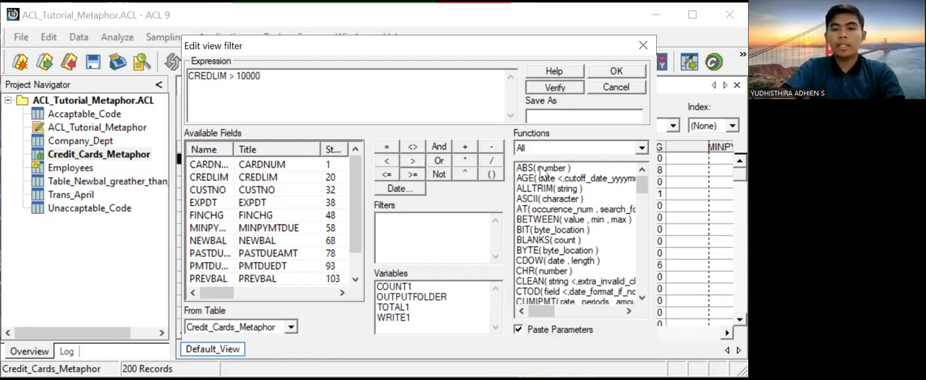
pyautogui.press('Return')
pyautogui.click(627, 71)
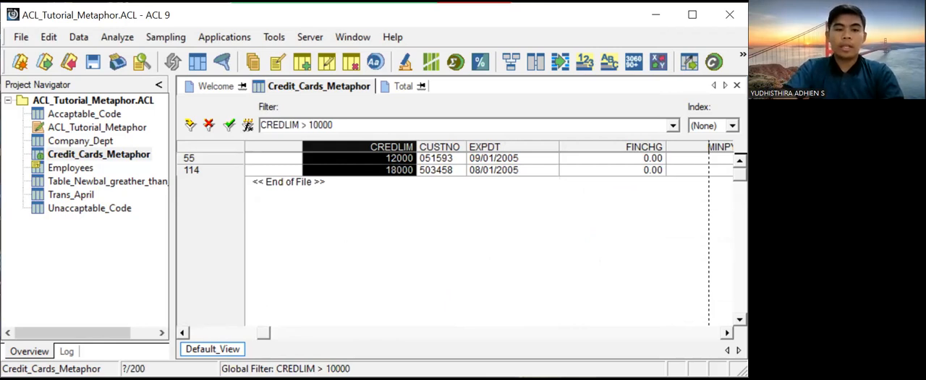
# - Run an analysis command on the records filtered by CREDLIM > 10000
pyautogui.click(120, 37)
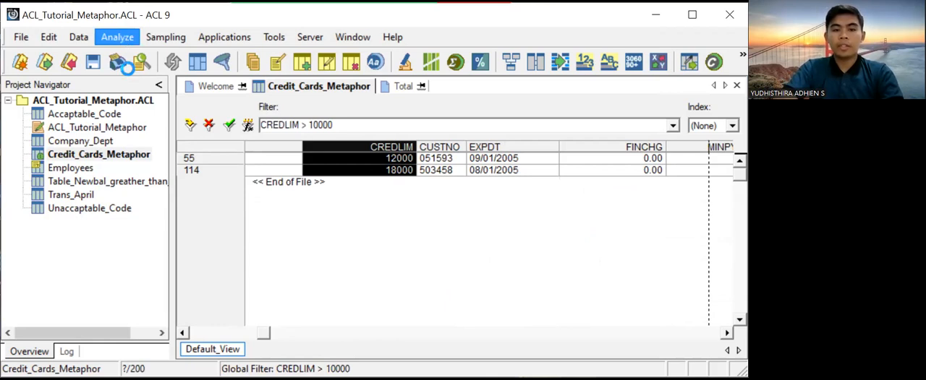